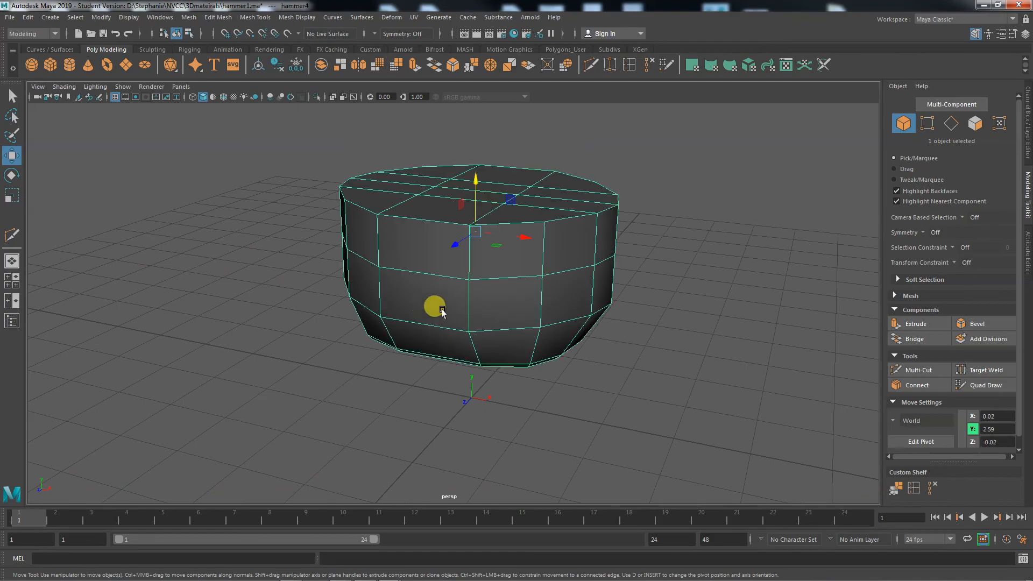
Try to stretch the whole round mesh at the origin vertically by about 2.94 with Scale, and undo it
alt+drag(431, 307, 607, 342)
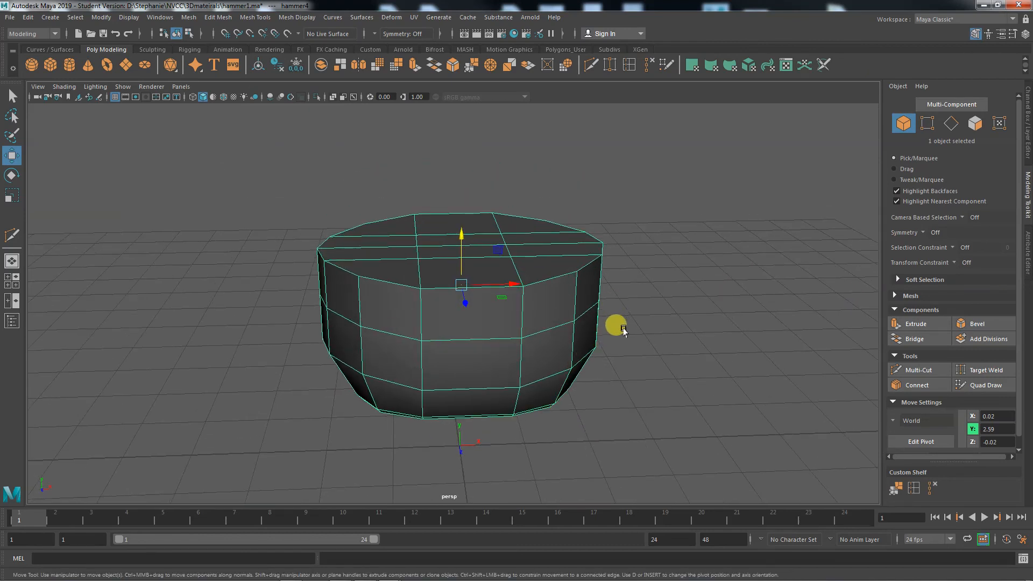
mouse_move(651, 337)
alt+mouse_down()
mouse_move(628, 336)
mouse_move(657, 318)
alt+mouse_up()
click(1026, 115)
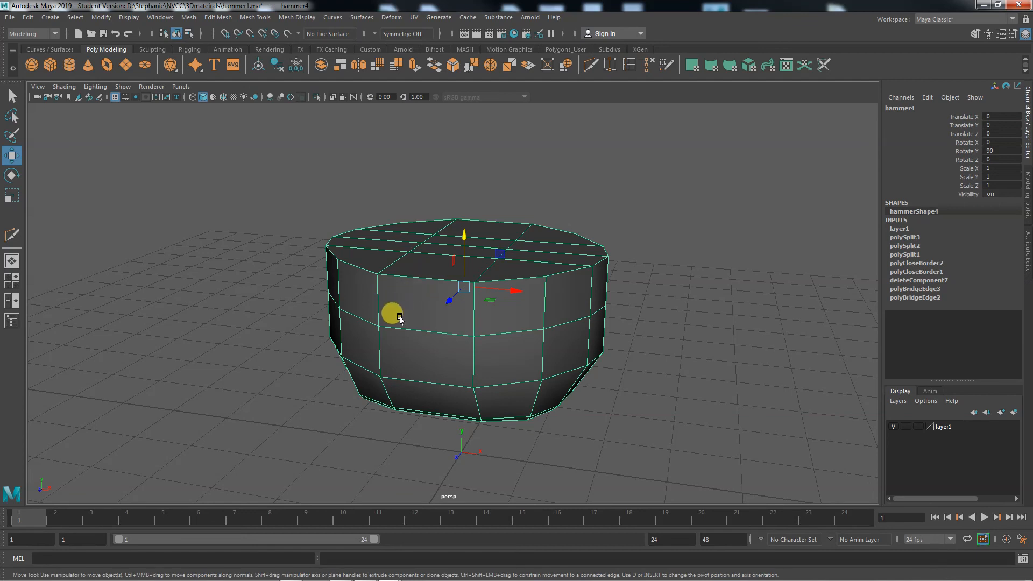
key(e)
key(r)
drag(463, 241, 463, 148)
key(ctrl+z)
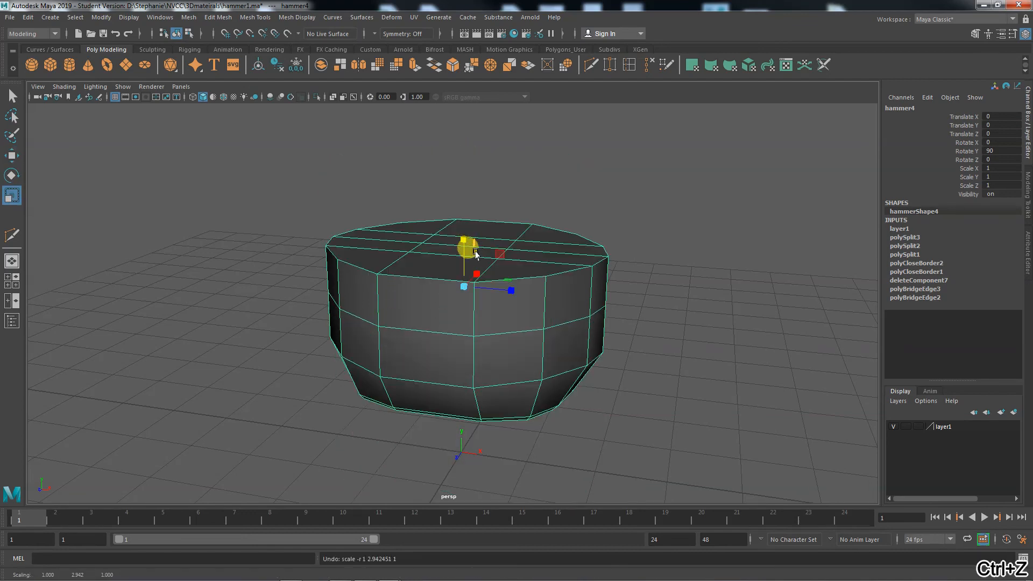
Try to raise the round mesh's top ring of vertices with the Move tool, and undo the move
alt+drag(503, 347, 484, 315)
right_drag(489, 318, 453, 272)
drag(275, 205, 635, 271)
mouse_move(620, 347)
alt+mouse_down()
mouse_move(628, 342)
mouse_move(615, 341)
alt+mouse_up()
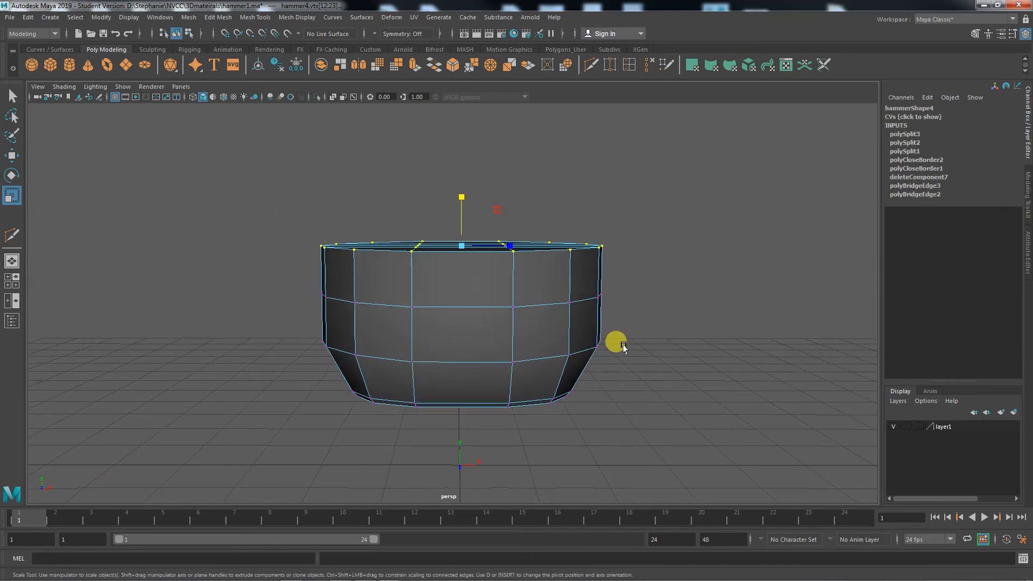
key(w)
drag(458, 196, 472, 63)
alt+right_drag(641, 268, 415, 276)
alt+drag(415, 276, 475, 357)
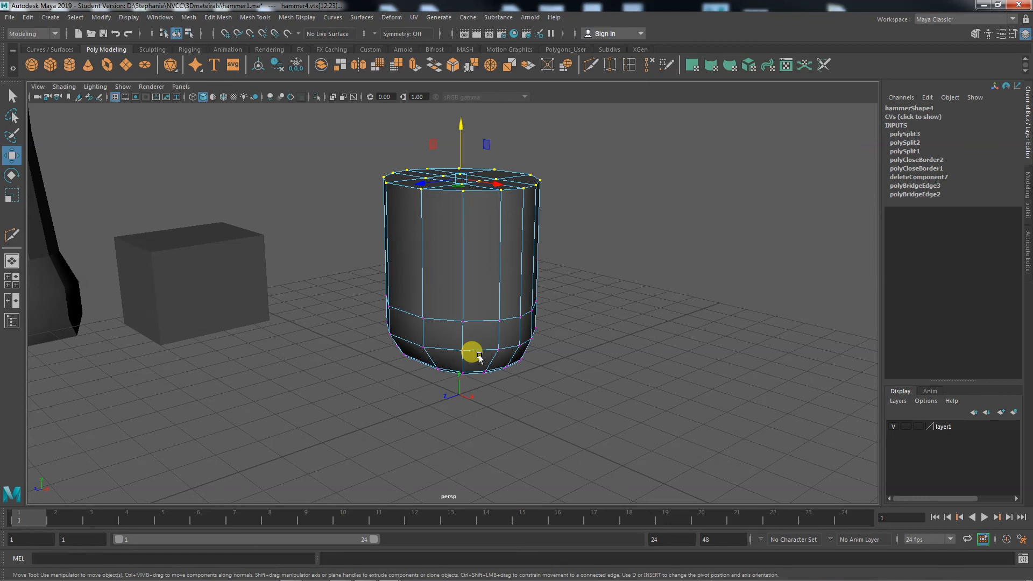
key(ctrl+z)
alt+drag(479, 357, 531, 361)
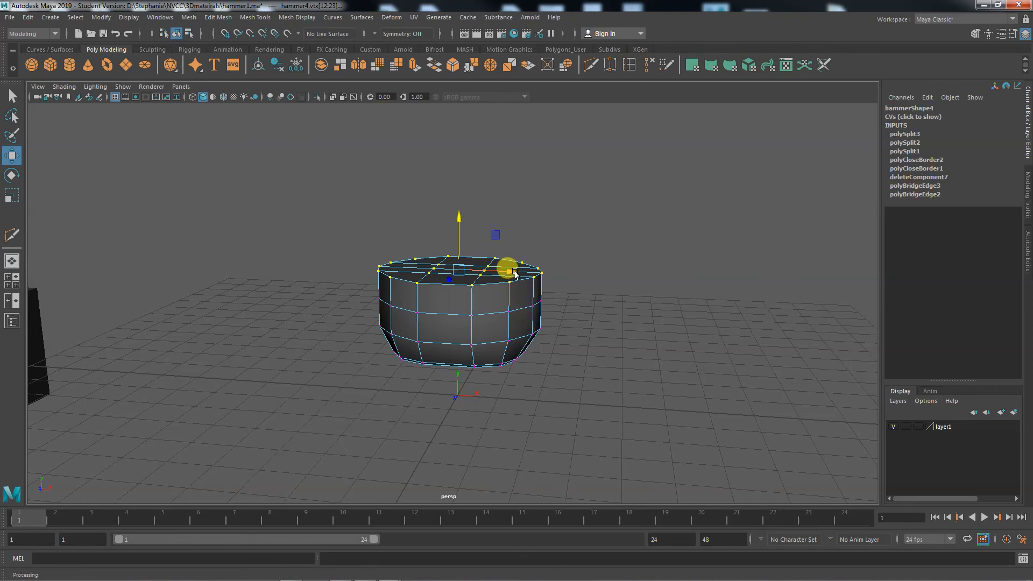
Switch the round mesh to face selection and select one face in its upper side row
right_click(495, 282)
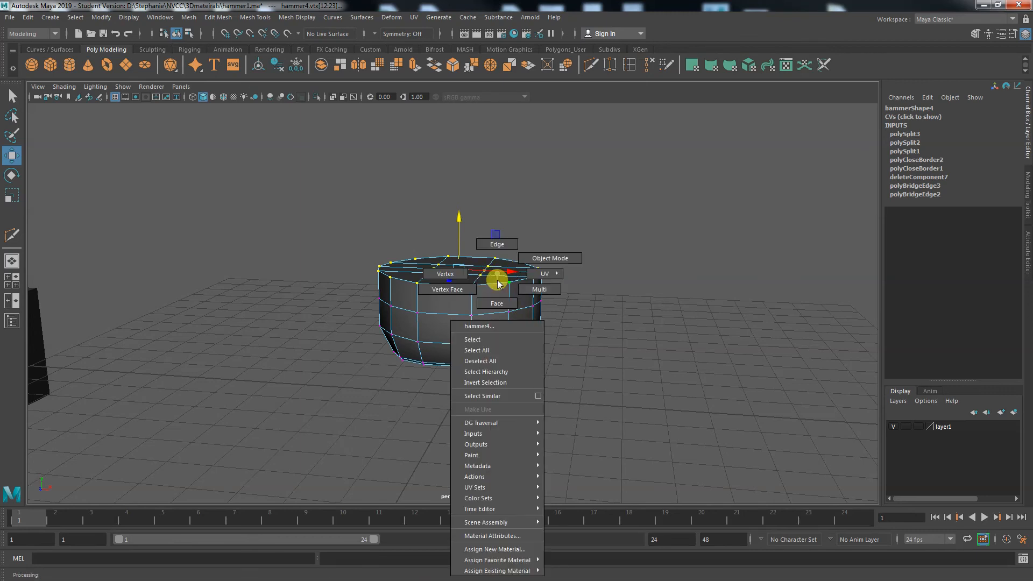
click(497, 303)
click(491, 301)
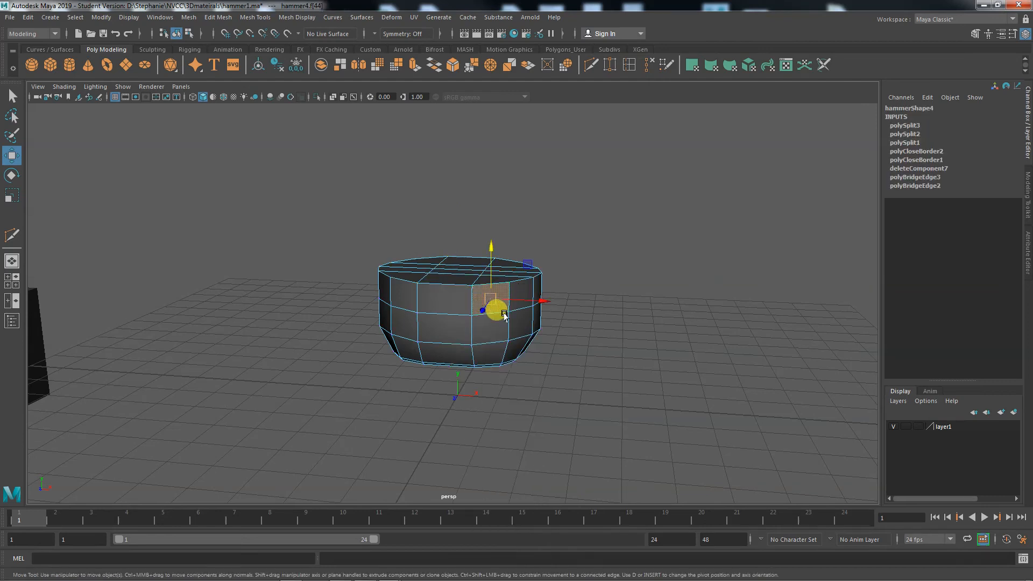
alt+drag(575, 381, 563, 375)
Try the Reference display type on layer1 with the tall handle mesh, and return the layer to its normal display type
alt+middle_drag(578, 245, 616, 341)
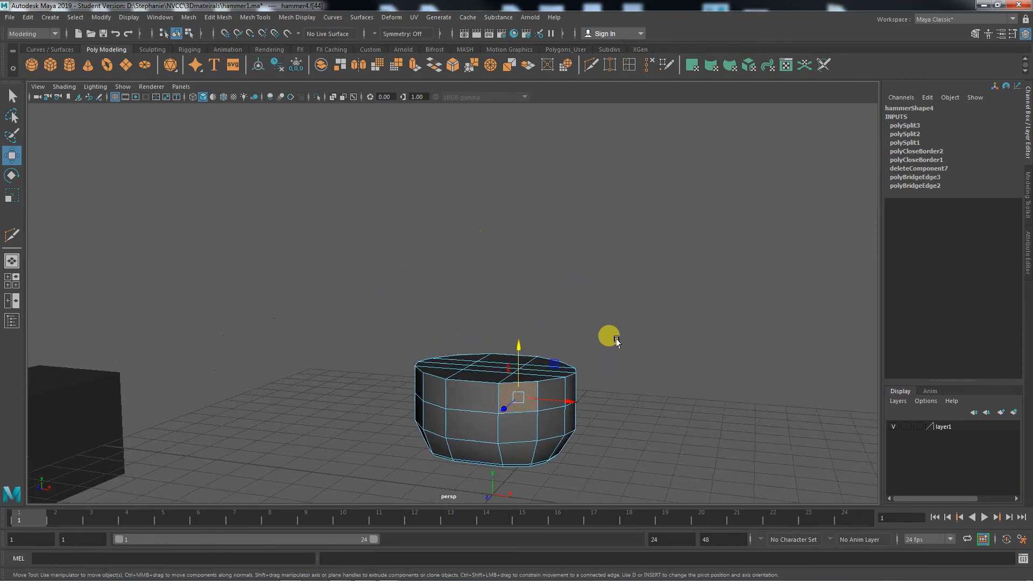
alt+right_drag(616, 342, 329, 344)
alt+middle_drag(330, 343, 484, 374)
click(149, 252)
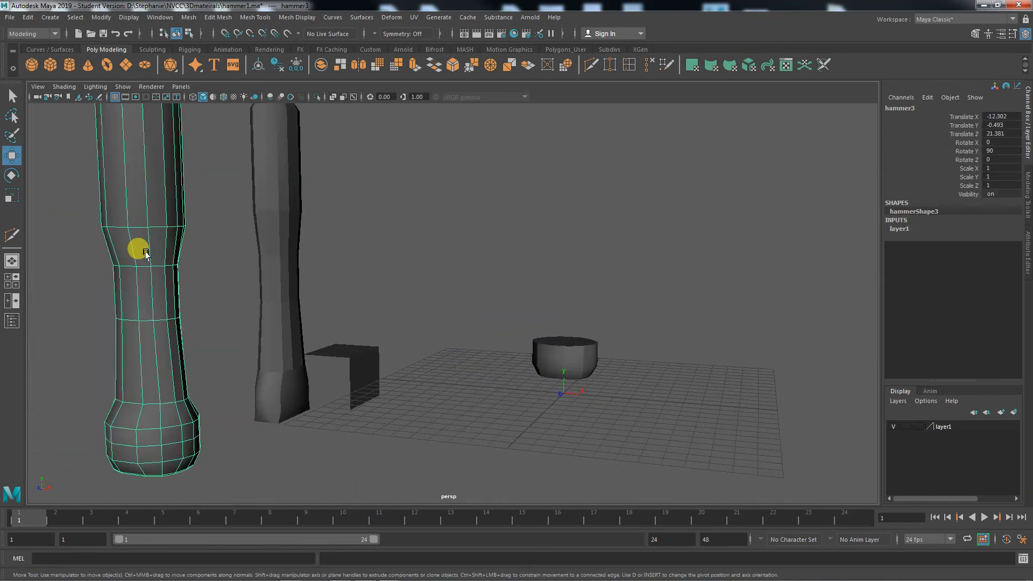
click(918, 426)
click(918, 426)
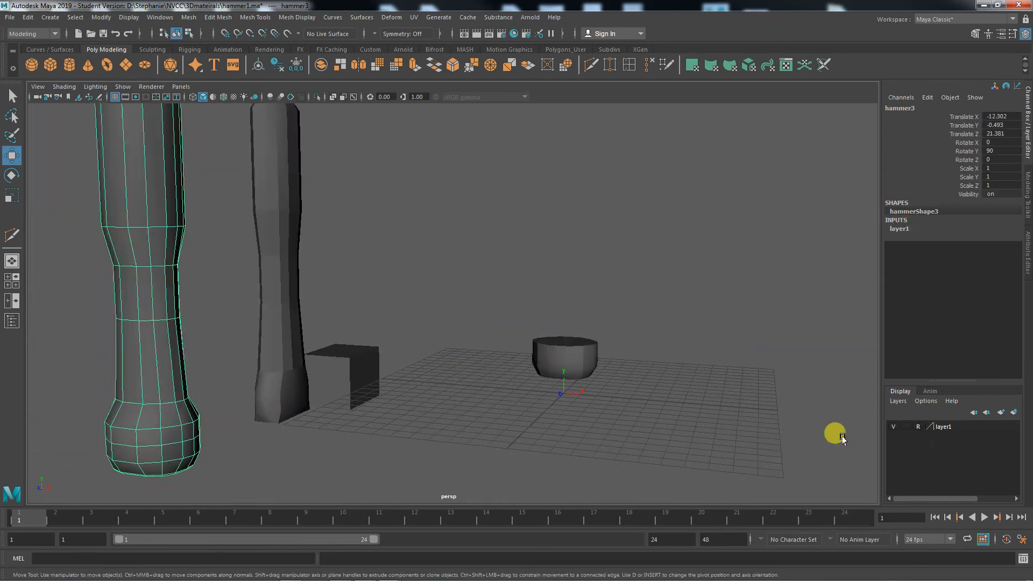
click(299, 450)
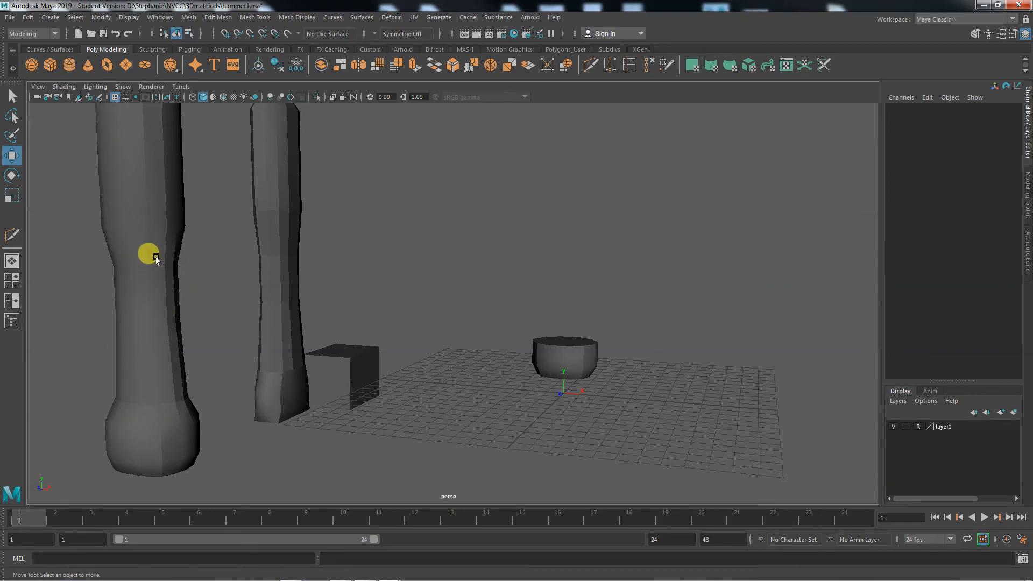
click(918, 426)
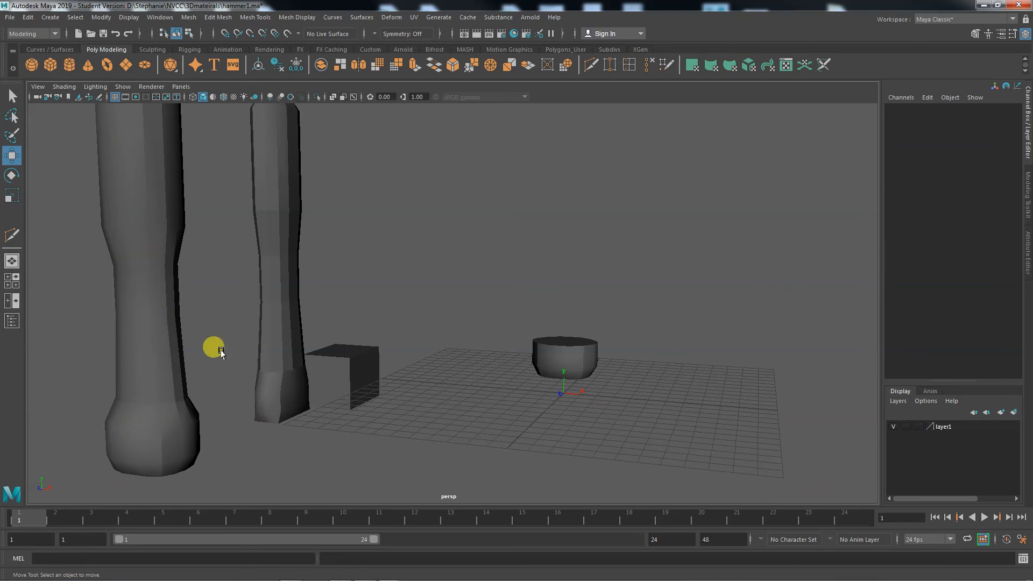
click(161, 341)
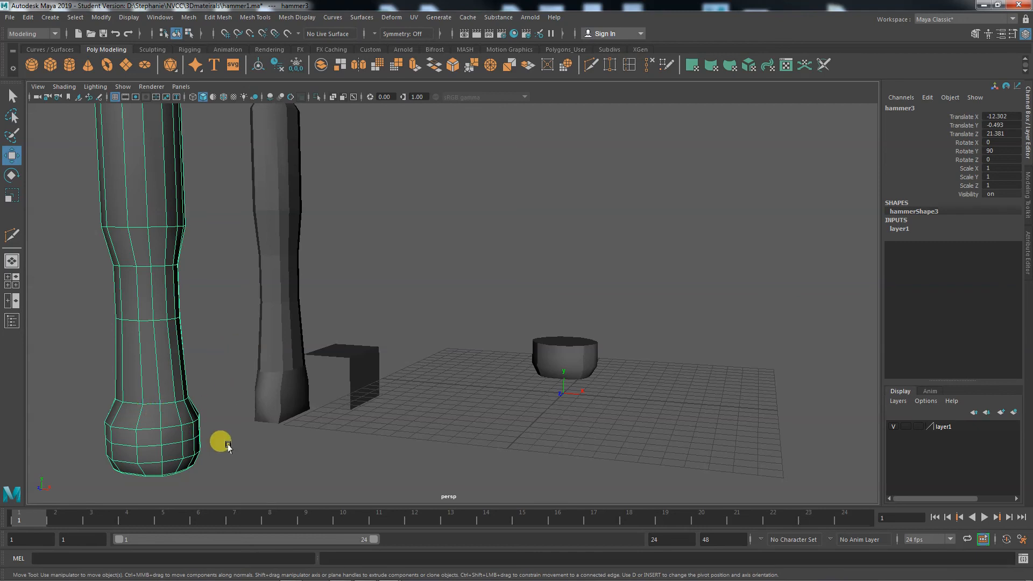
Return to the short round mesh at the origin and select it as an object
alt+middle_drag(456, 425, 261, 446)
alt+right_drag(323, 455, 523, 482)
alt+middle_drag(500, 487, 524, 441)
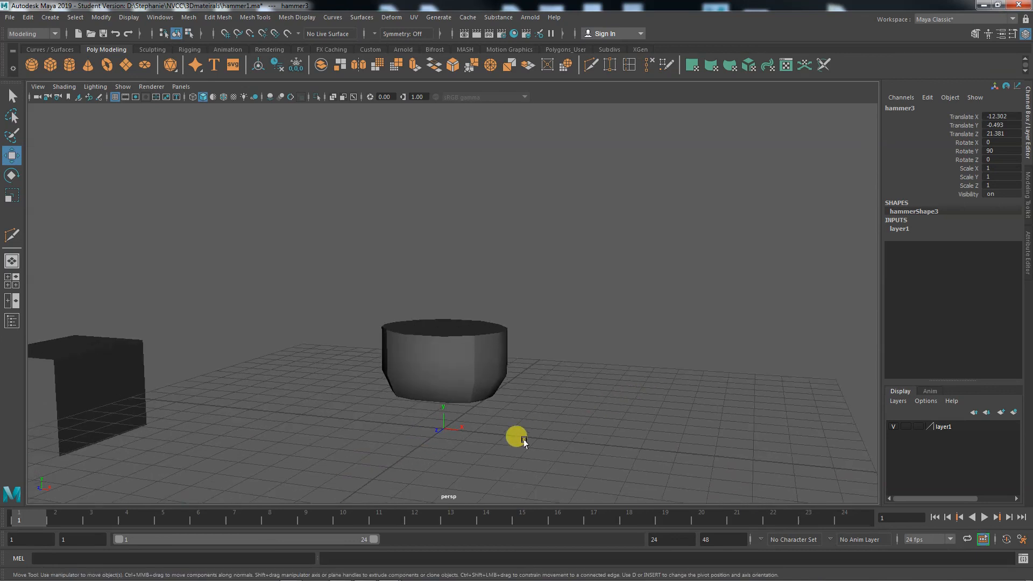
alt+right_drag(524, 441, 676, 461)
alt+middle_drag(676, 461, 662, 409)
click(431, 353)
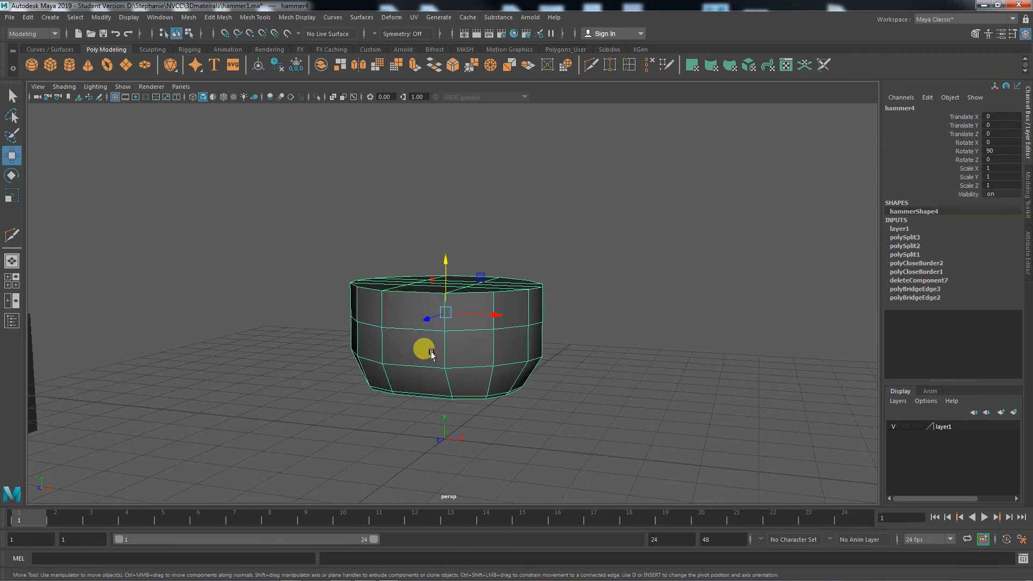
Switch the round mesh to face selection and select all faces of its flat top cap
alt+drag(432, 353, 524, 410)
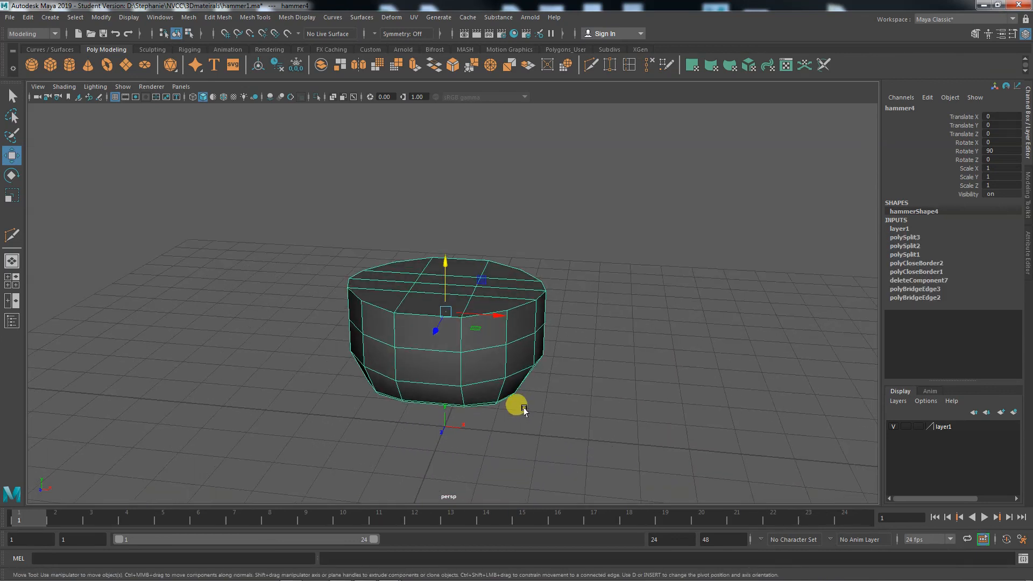
right_drag(422, 274, 422, 305)
click(405, 268)
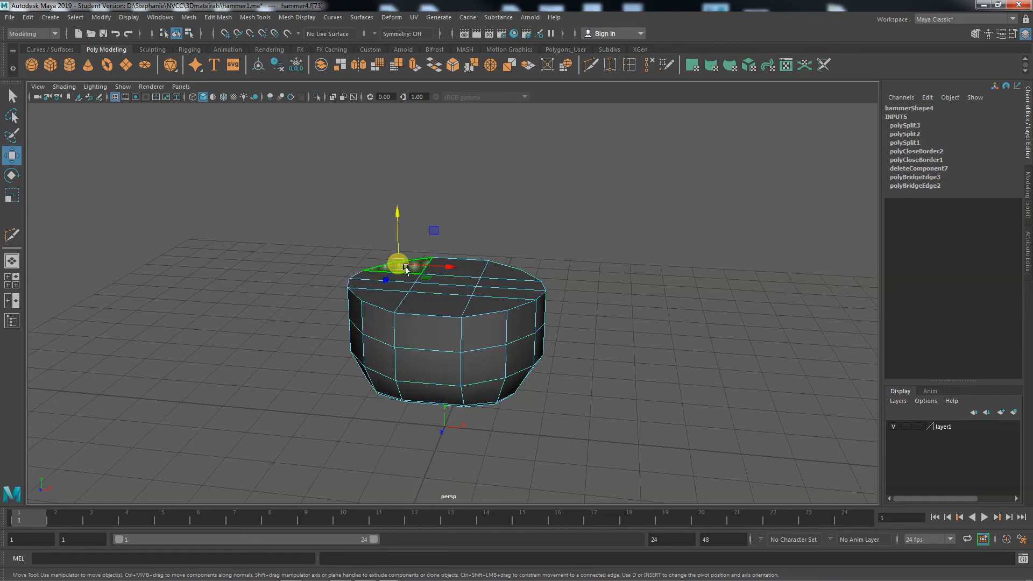
shift+click(471, 267)
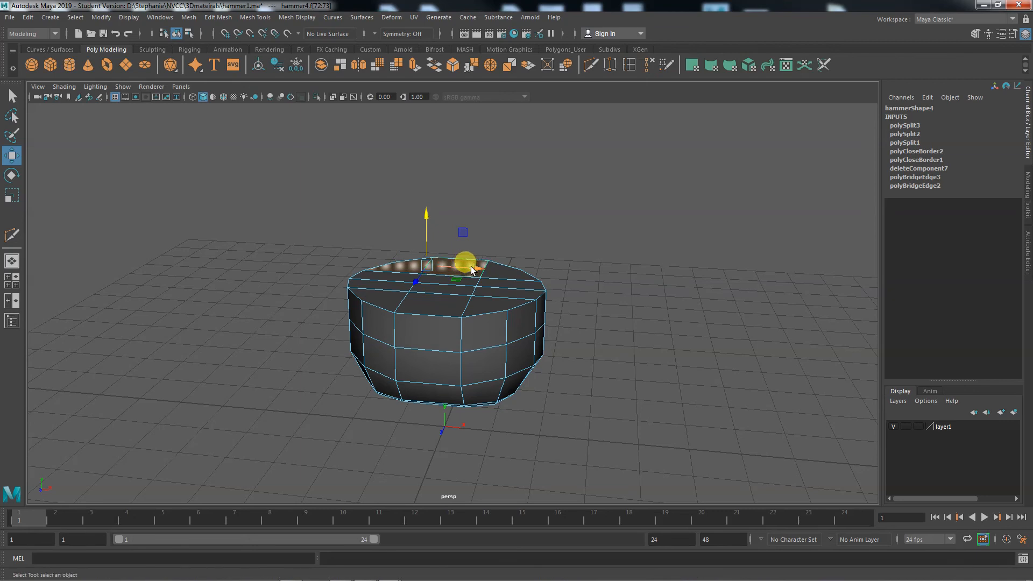
key(q)
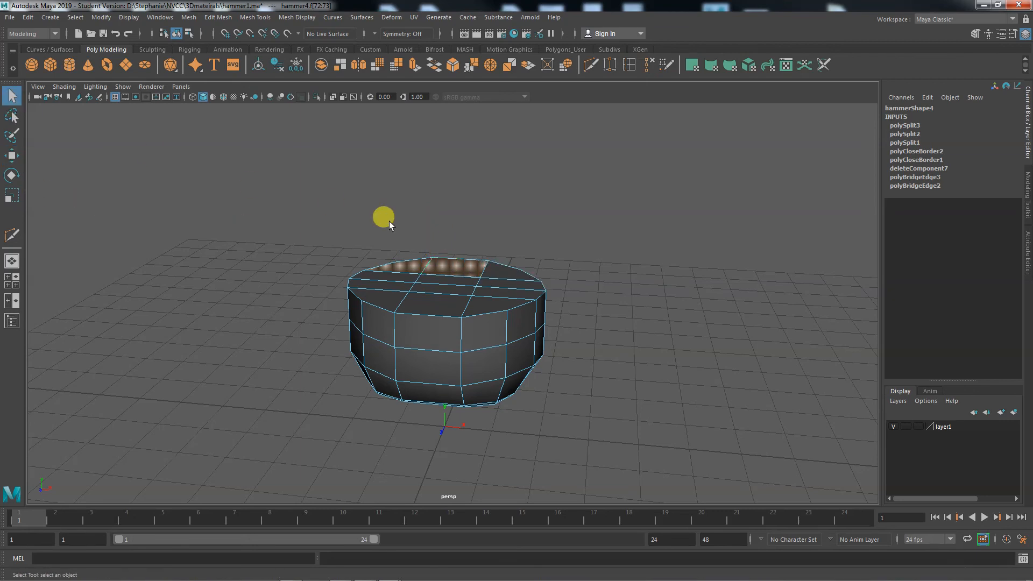
mouse_move(508, 285)
mouse_down()
mouse_move(509, 295)
mouse_move(457, 304)
mouse_move(460, 282)
mouse_up()
drag(390, 276, 388, 296)
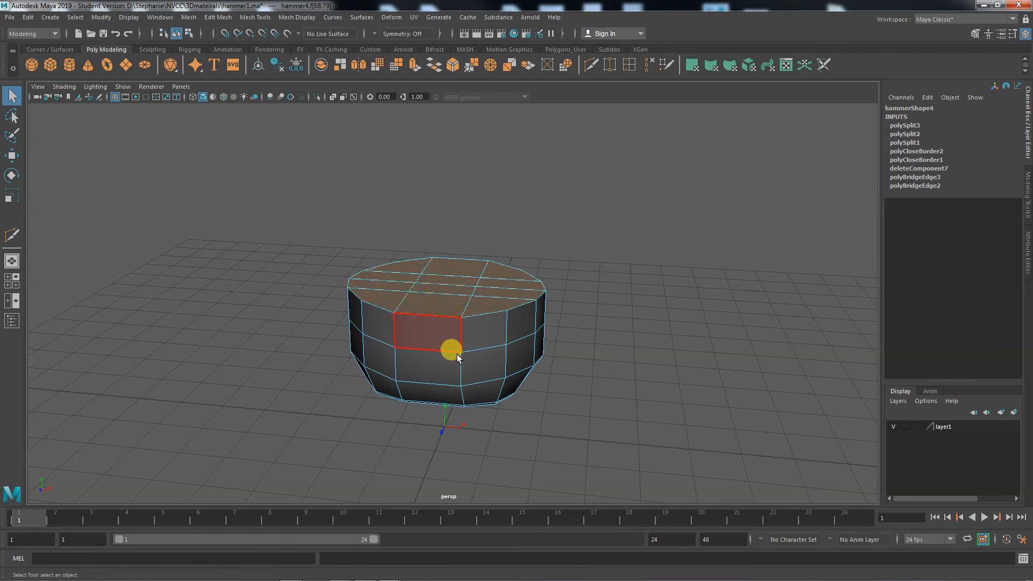
Alternate between the Move and Select tools on the selected cap faces, ending with the Move tool
mouse_move(450, 350)
alt+mouse_down()
mouse_move(477, 369)
mouse_move(364, 346)
mouse_move(306, 350)
mouse_move(451, 352)
alt+mouse_up()
key(w)
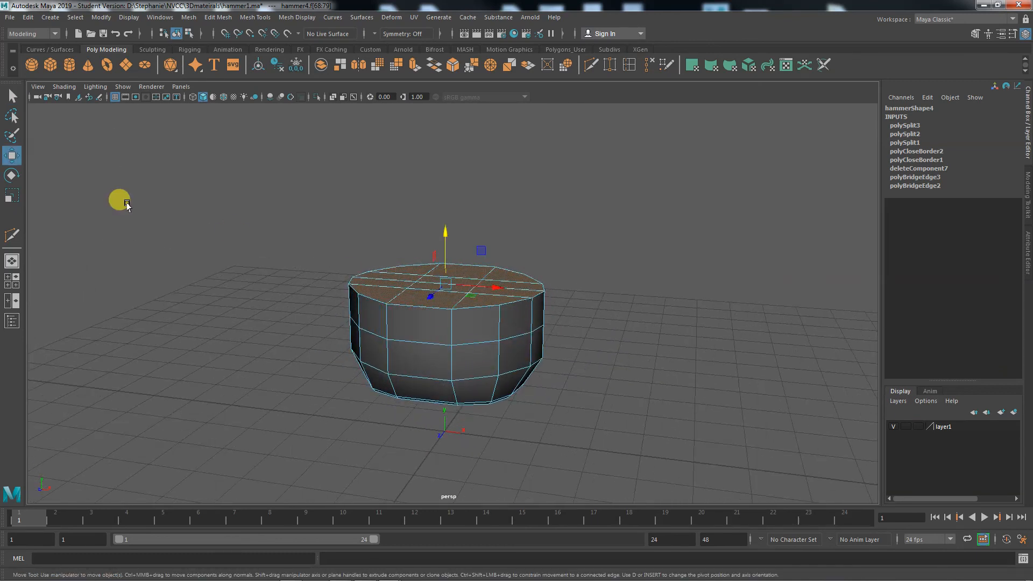
click(12, 96)
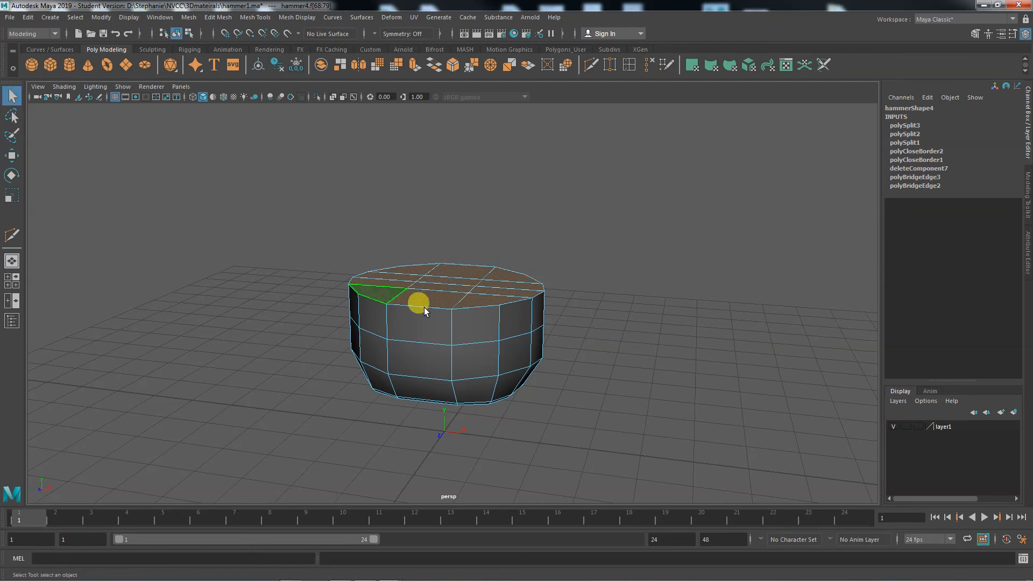
click(12, 154)
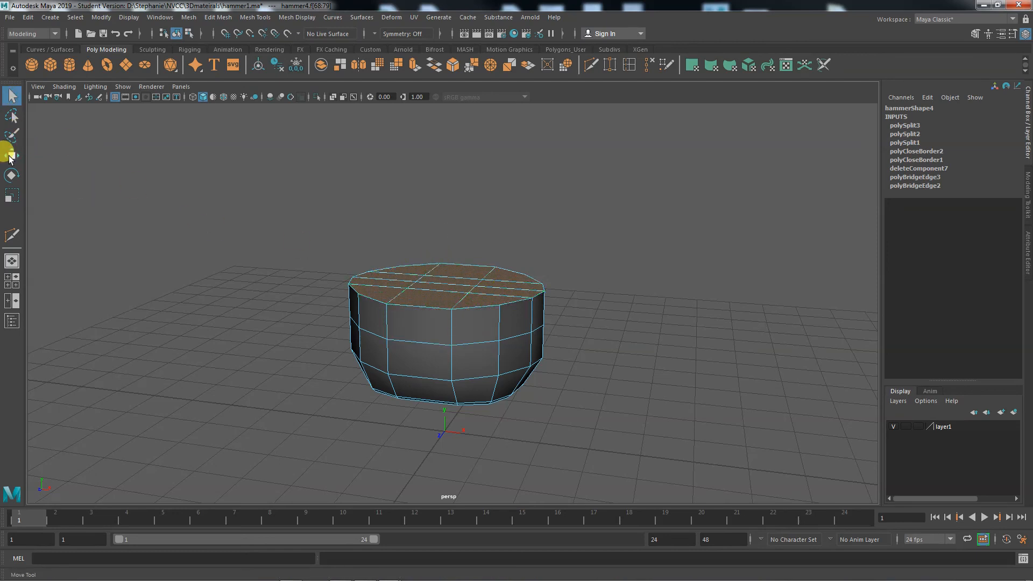
Add an upper side face to the cap selection and remove that face from the selection again
alt+drag(216, 329, 472, 331)
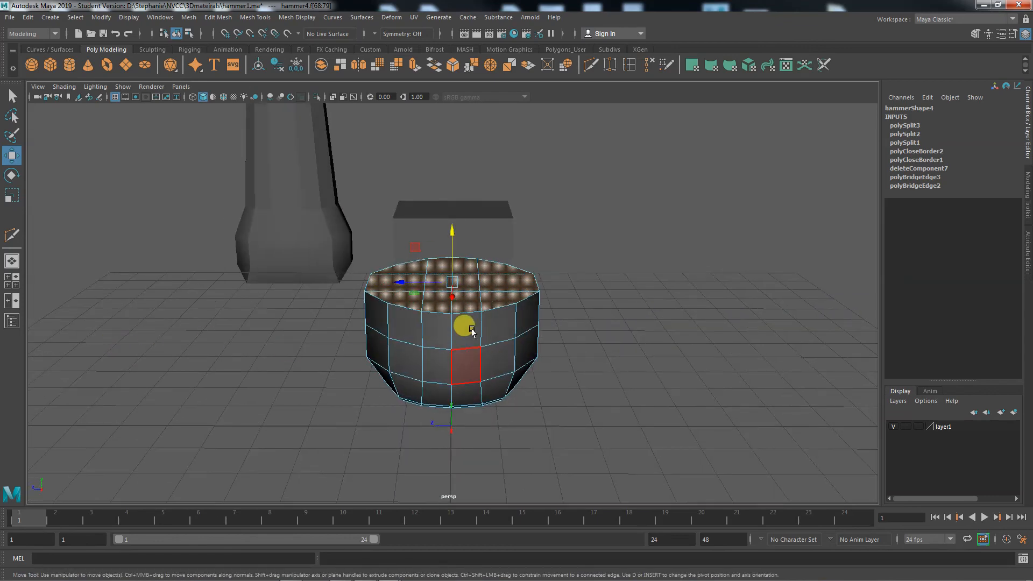
shift+click(527, 318)
alt+drag(304, 399, 392, 364)
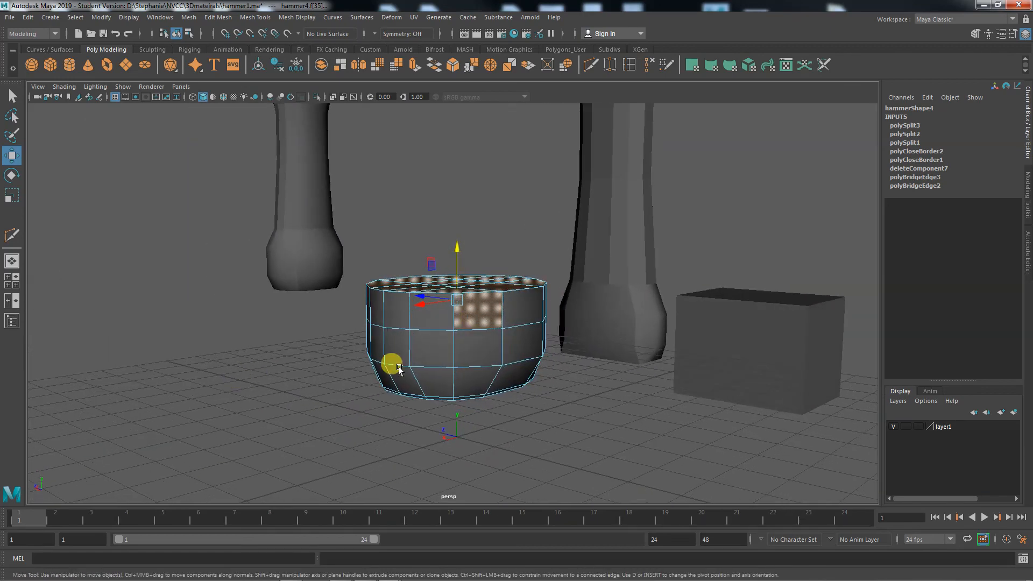
ctrl+click(480, 316)
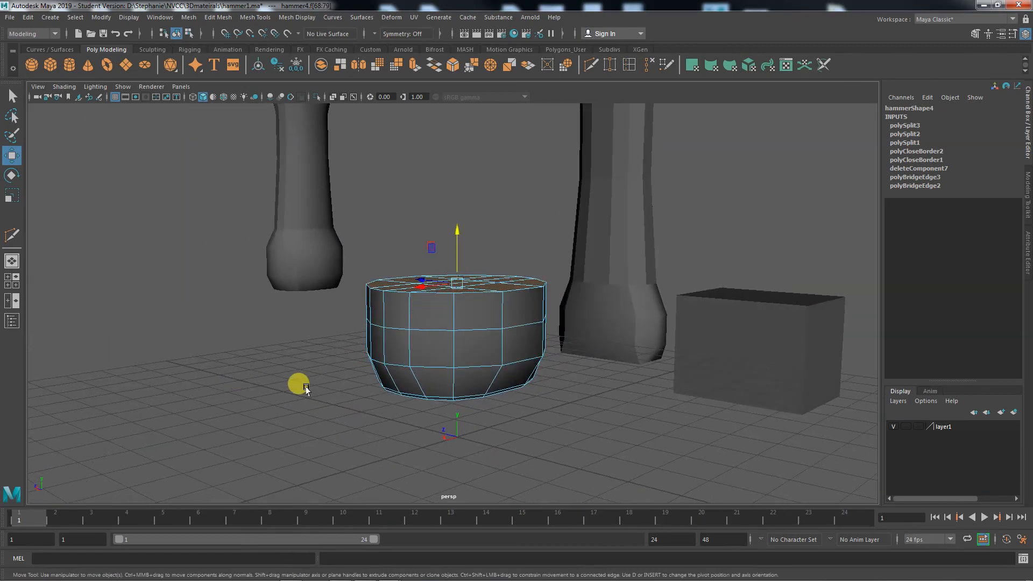
Open the Modeling Toolkit with the top cap faces kept selected
alt+drag(302, 380, 480, 388)
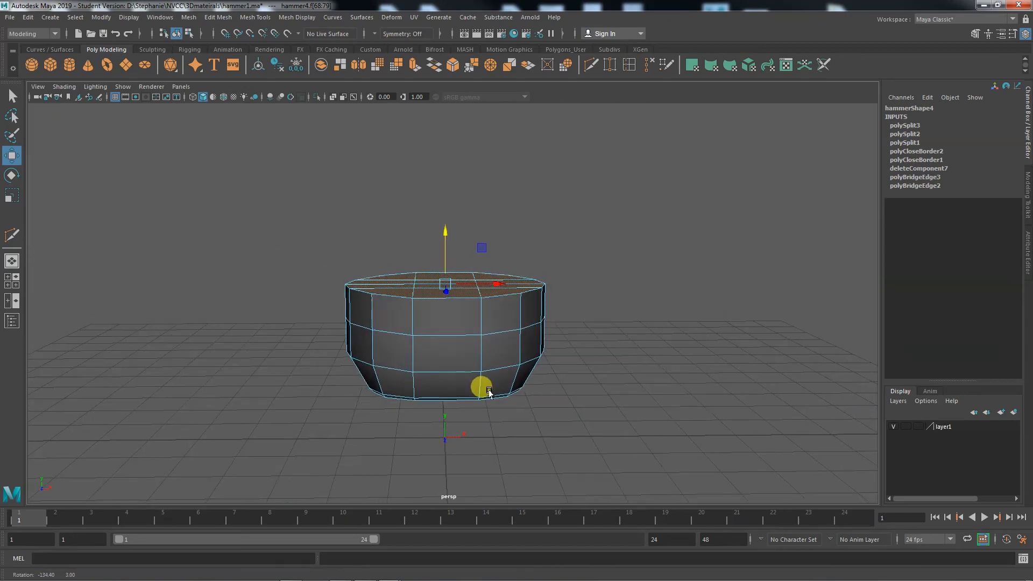
scroll(673, 371, down, 3)
click(1029, 202)
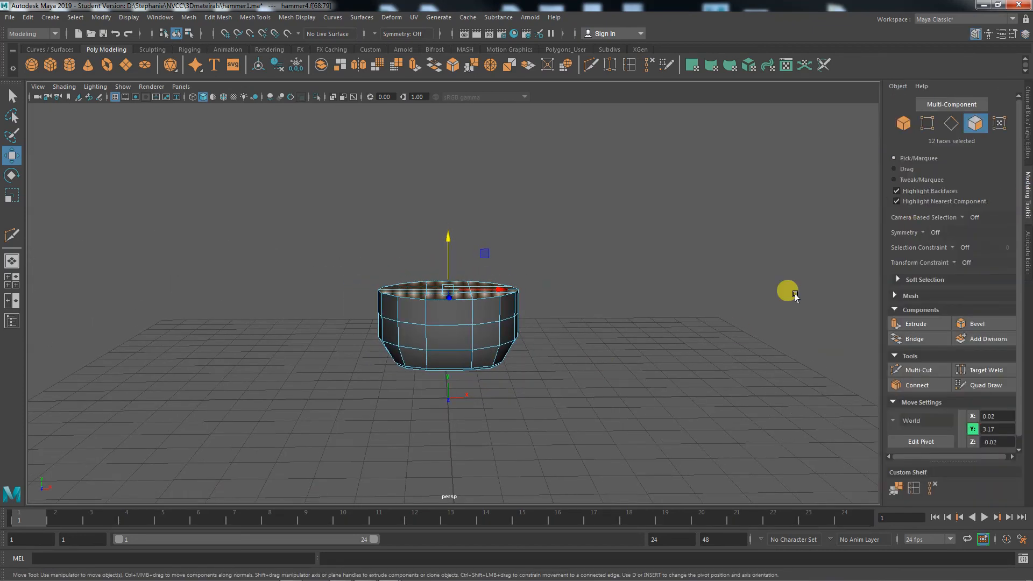
alt+drag(613, 406, 964, 277)
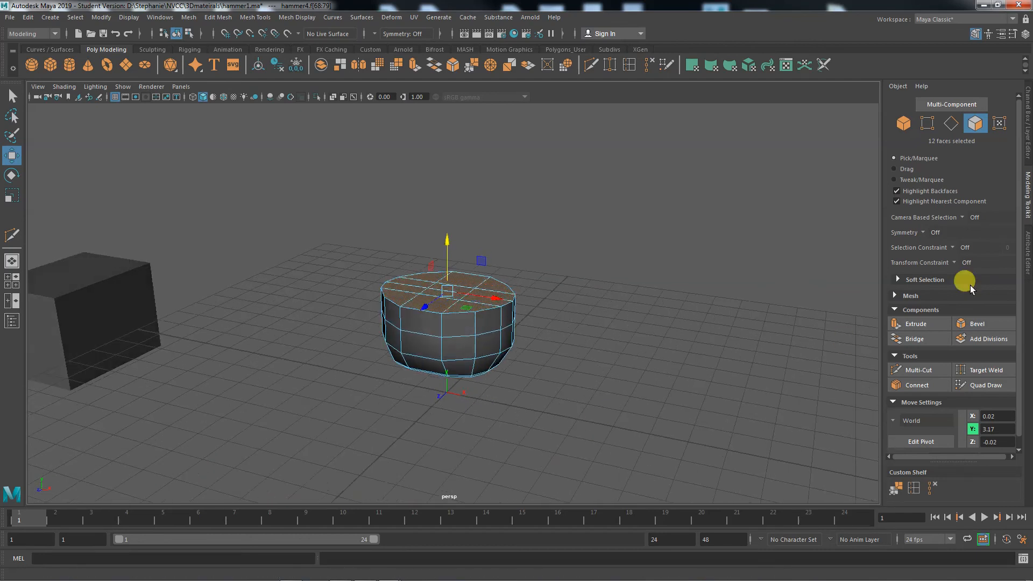
Try to extrude the top cap faces upward with a Local Translate Z of 0.843, and undo the extrusion
click(913, 324)
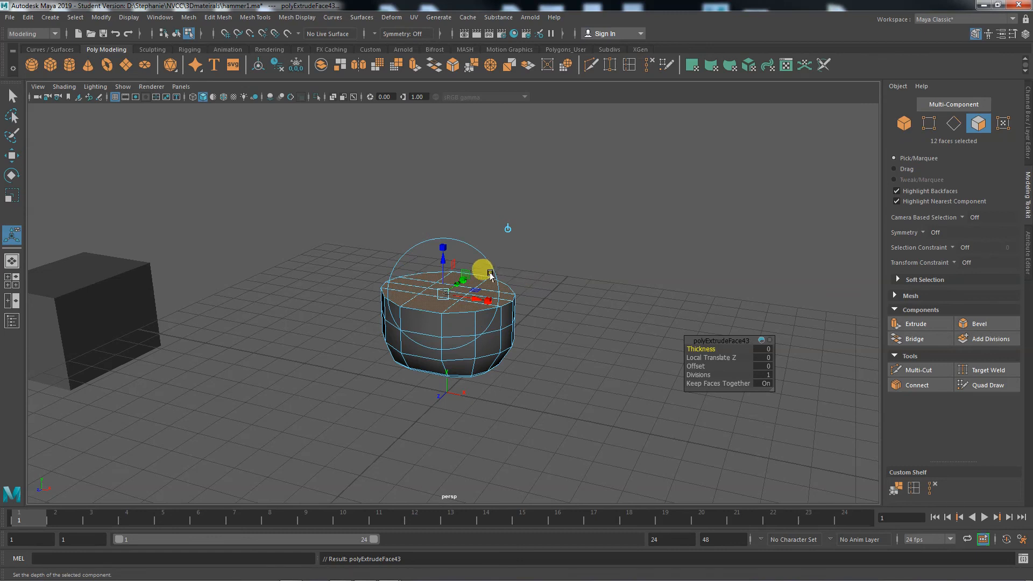
mouse_move(440, 264)
mouse_down()
mouse_move(438, 219)
mouse_move(448, 256)
mouse_up()
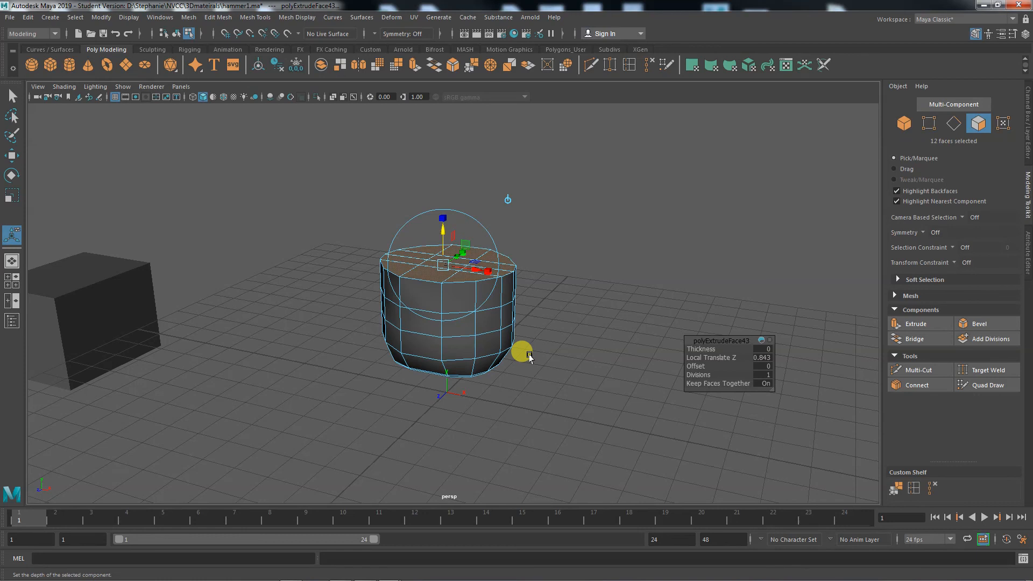
key(ctrl+z)
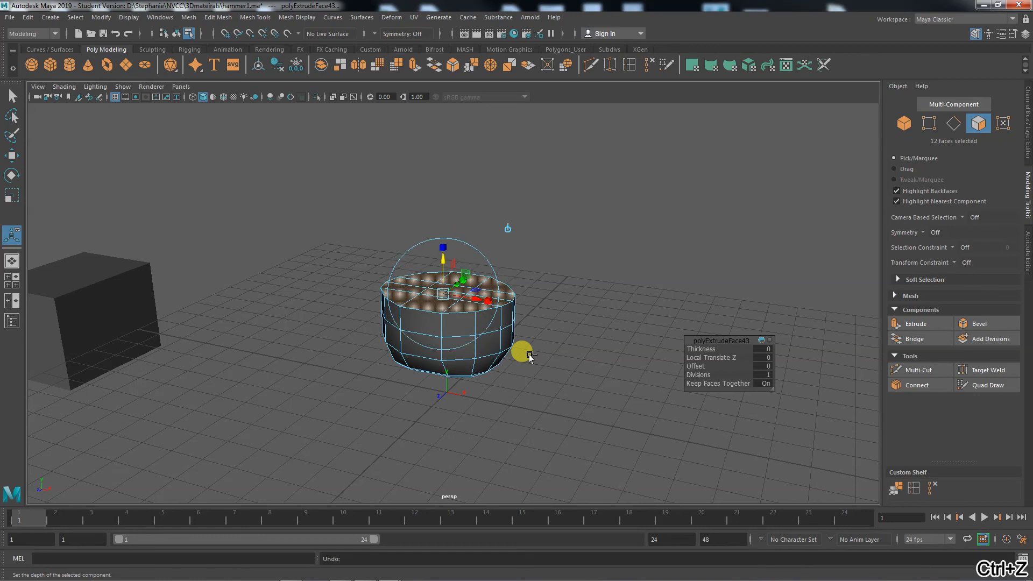
key(ctrl+z)
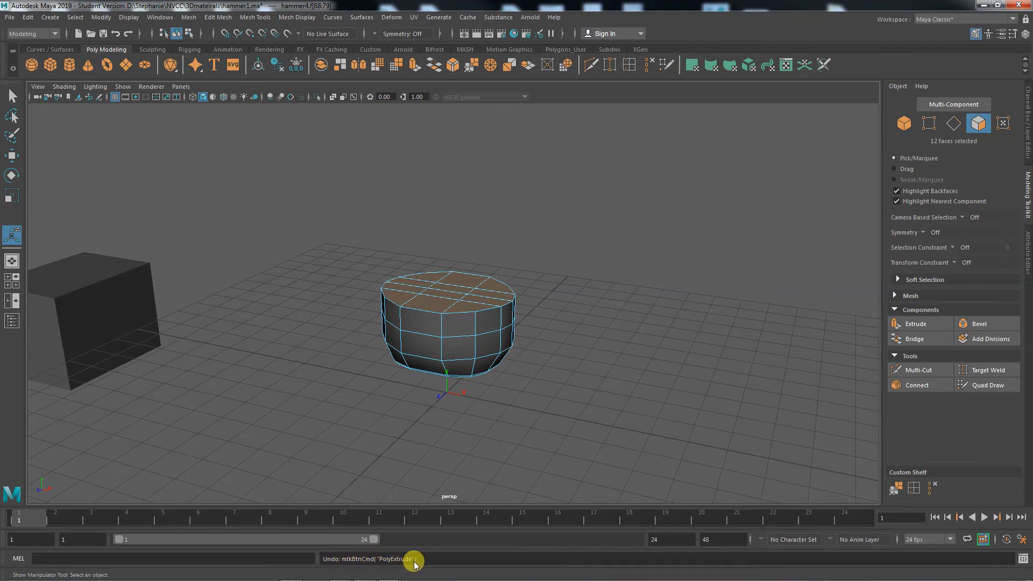
Extrude the selected top cap faces with no thickness or offset and clear the face selection
click(939, 323)
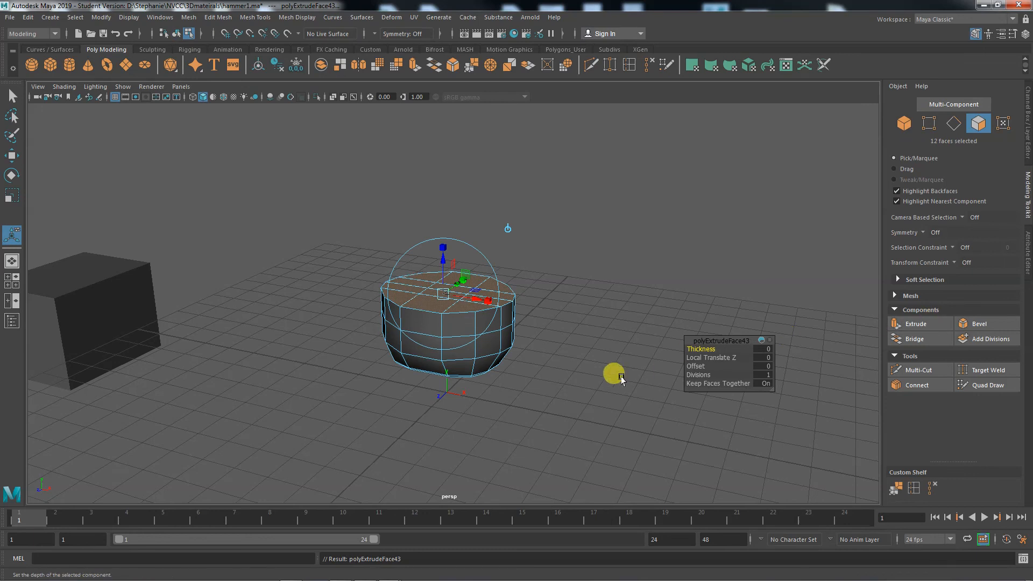
click(595, 411)
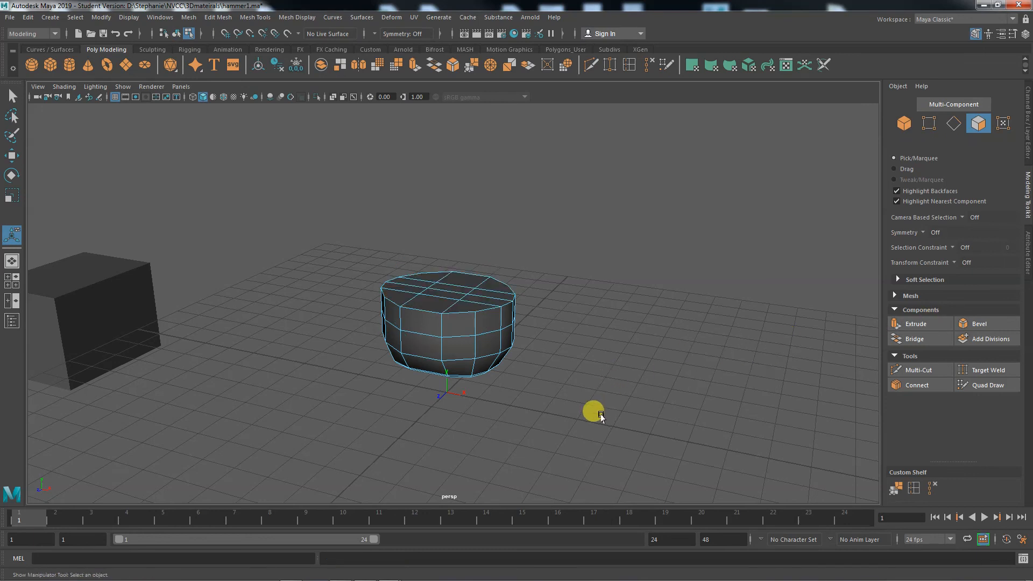
Try raising two neighbouring front rim vertices of the cap to Y 3.56 and 3.42, and undo both moves
alt+right_drag(595, 410, 814, 419)
alt+middle_drag(680, 426, 736, 419)
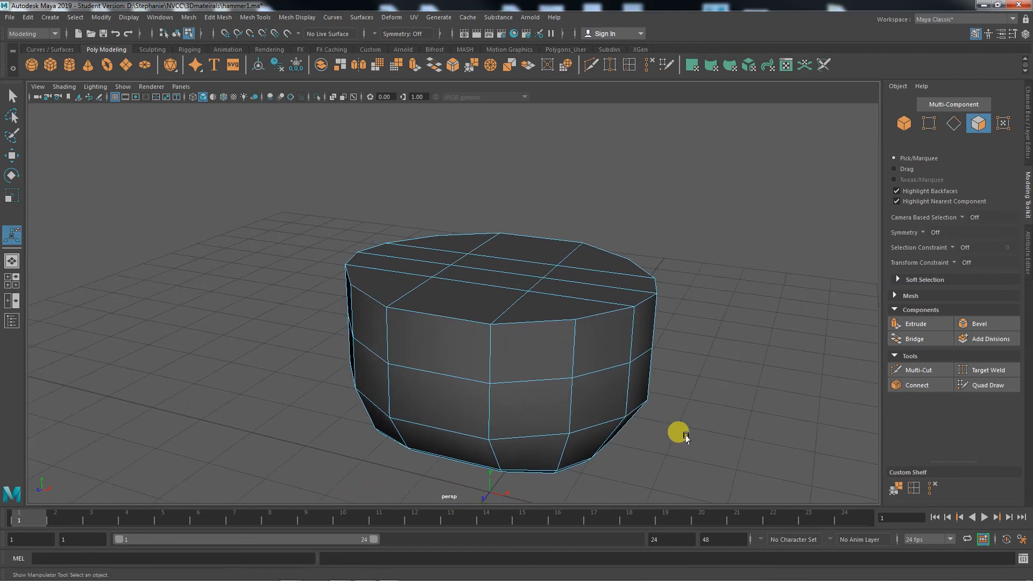
alt+drag(661, 448, 671, 444)
right_drag(500, 332, 452, 270)
click(512, 325)
key(w)
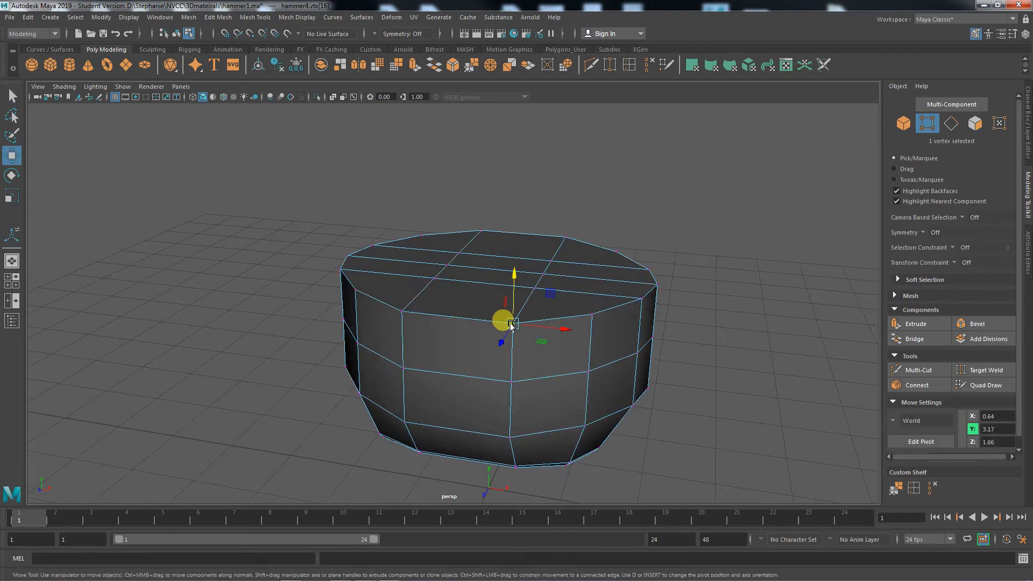
drag(512, 324, 509, 240)
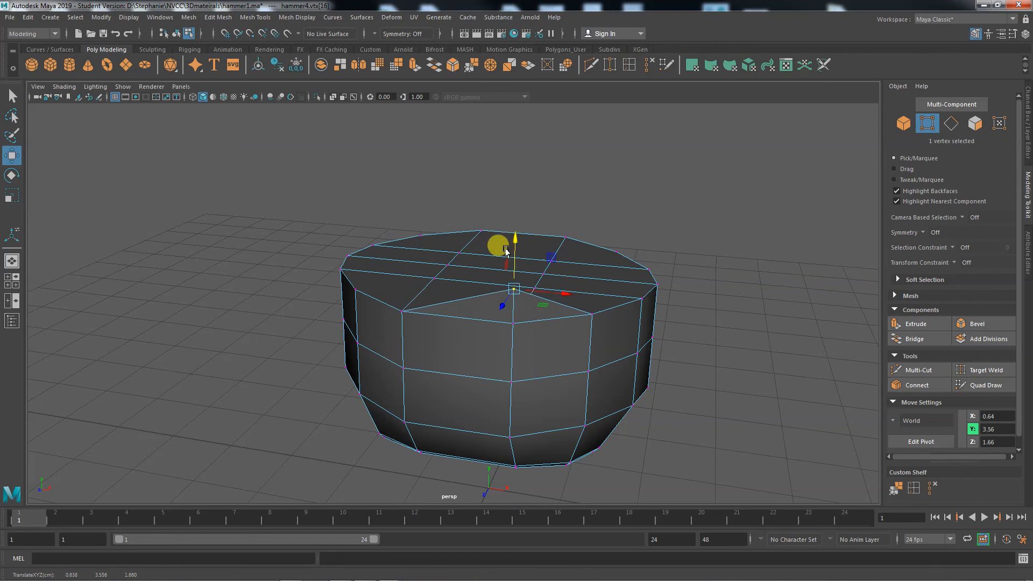
click(399, 311)
drag(399, 287, 401, 245)
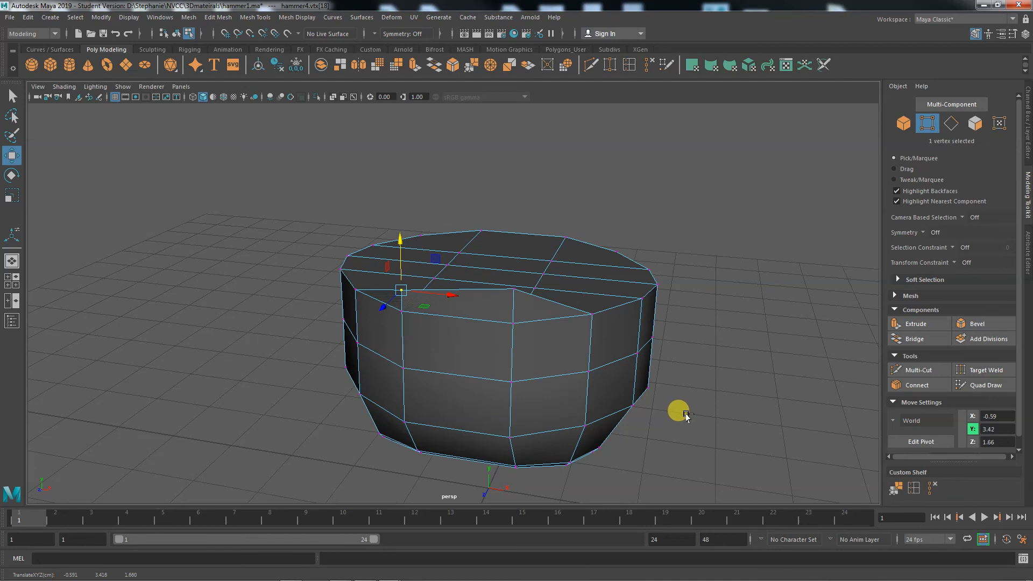
key(ctrl+z)
key(ctrl+z)
key(ctrl+z)
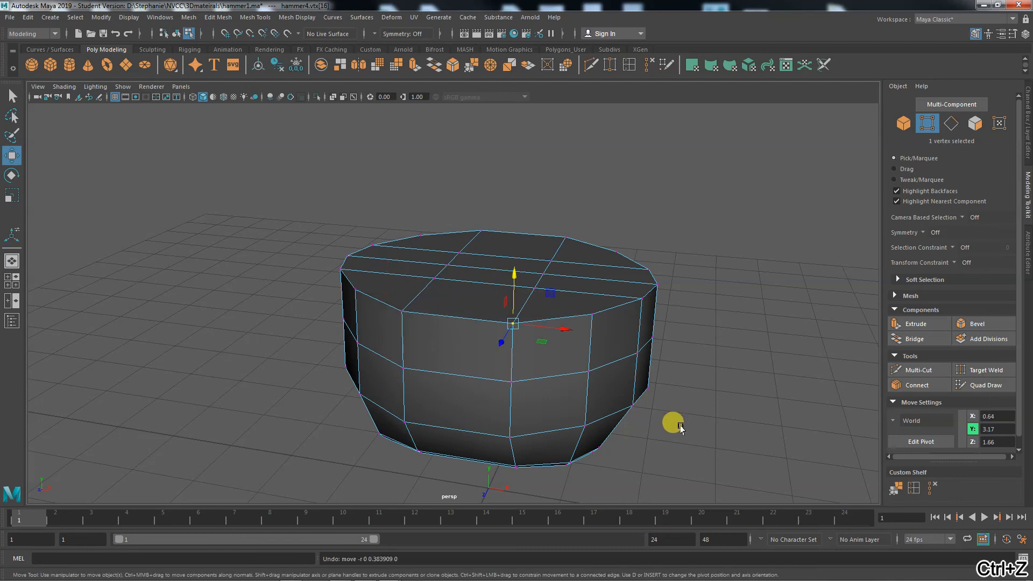
Try starting a Multi-Cut at a corner of the upper front side face, undo the cut point and return to the Move tool
alt+drag(681, 428, 686, 471)
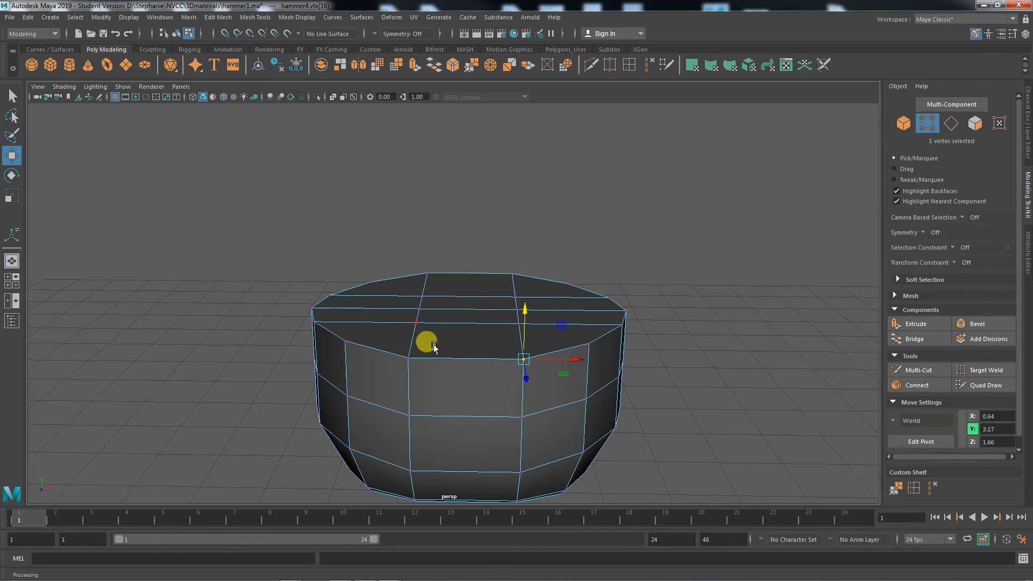
click(915, 370)
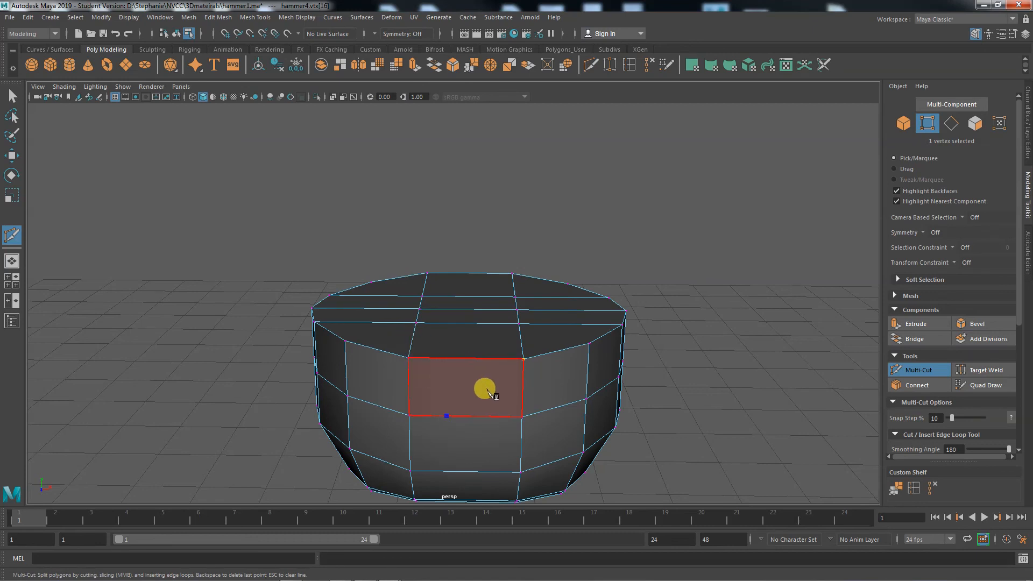
key(ctrl+z)
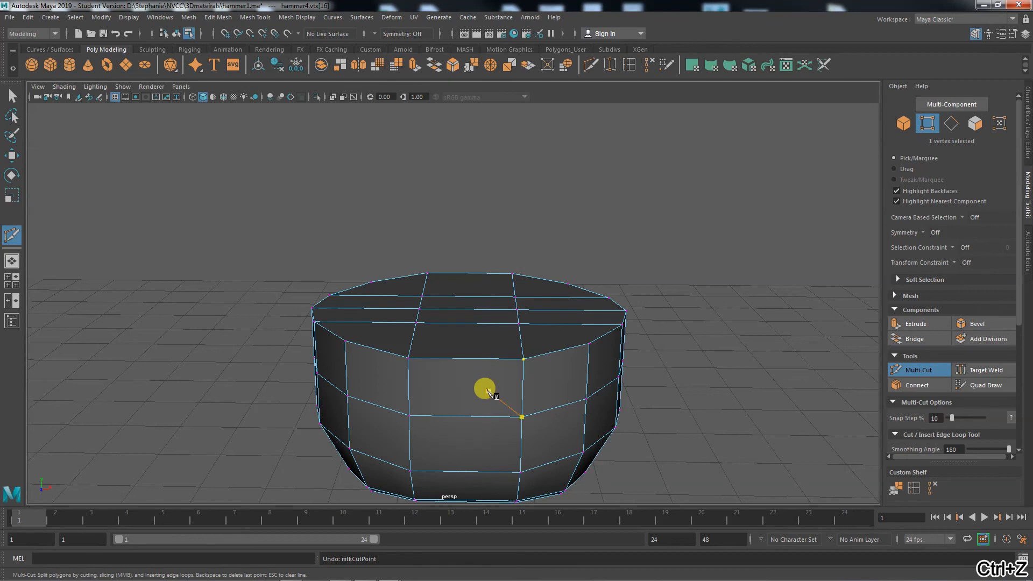
click(12, 155)
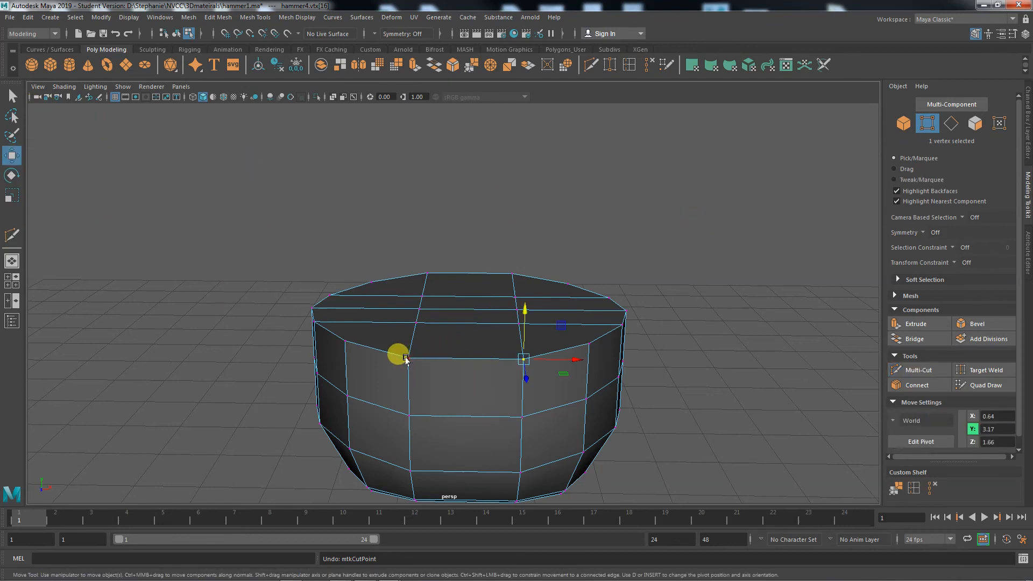
Try raising the other front rim vertex of the cap to Y 3.60, and undo the move
click(376, 372)
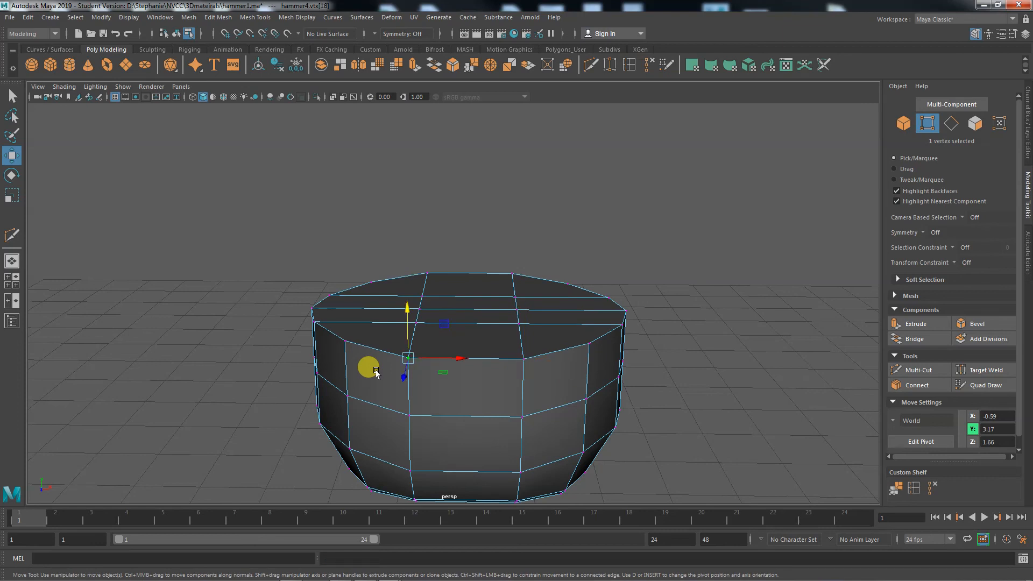
drag(406, 307, 415, 253)
drag(411, 334, 419, 285)
key(ctrl+z)
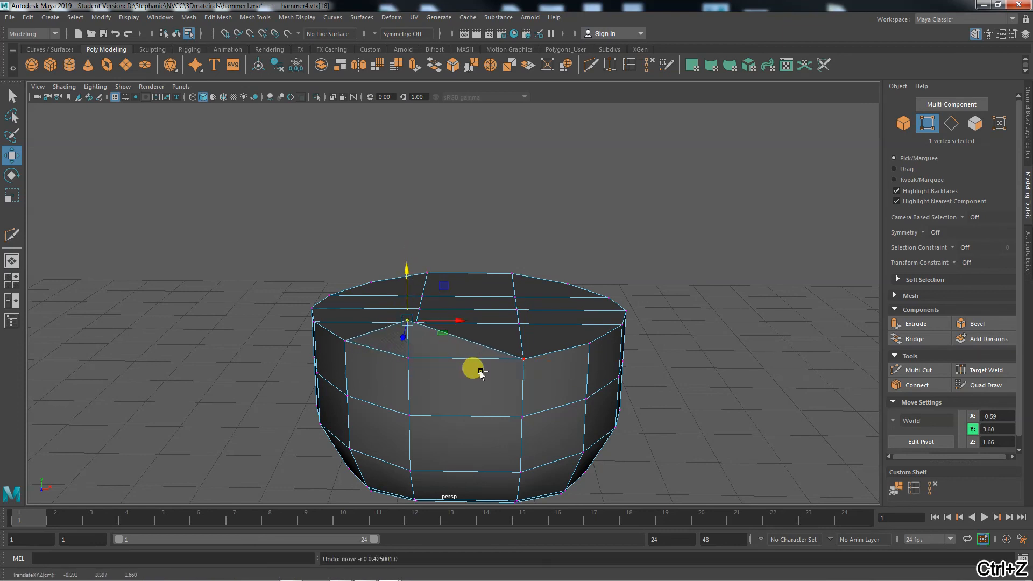
Select the vertices of the whole handle base and merge the overlapping ones with a threshold of 0.0100
alt+drag(623, 452, 619, 434)
drag(244, 252, 693, 480)
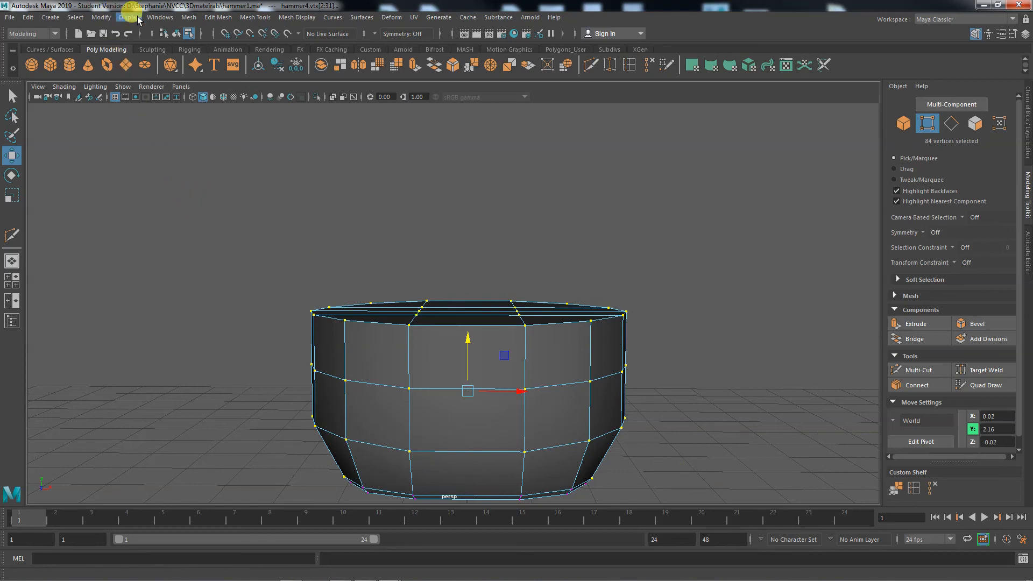
click(220, 19)
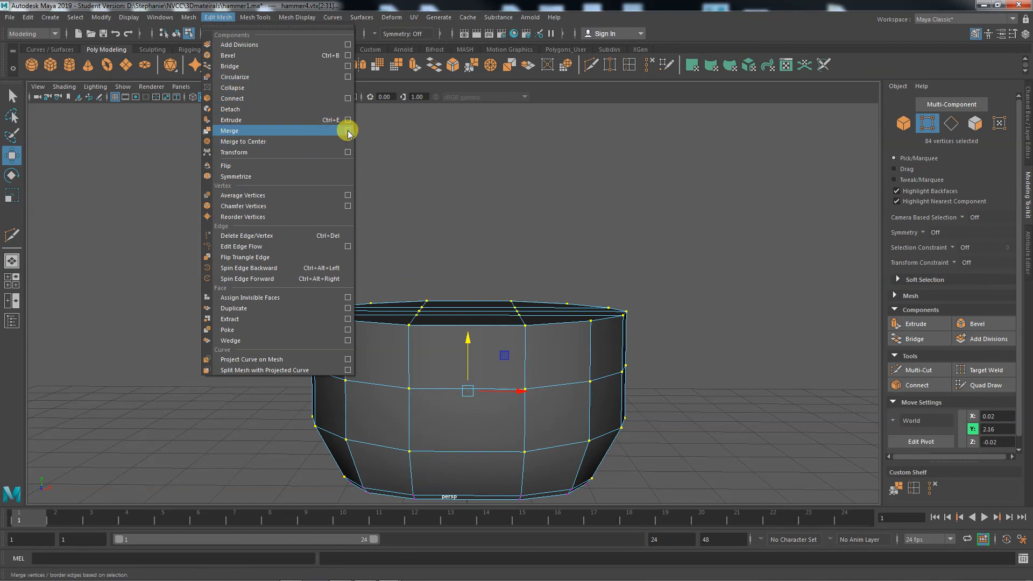
click(347, 132)
drag(487, 173, 422, 158)
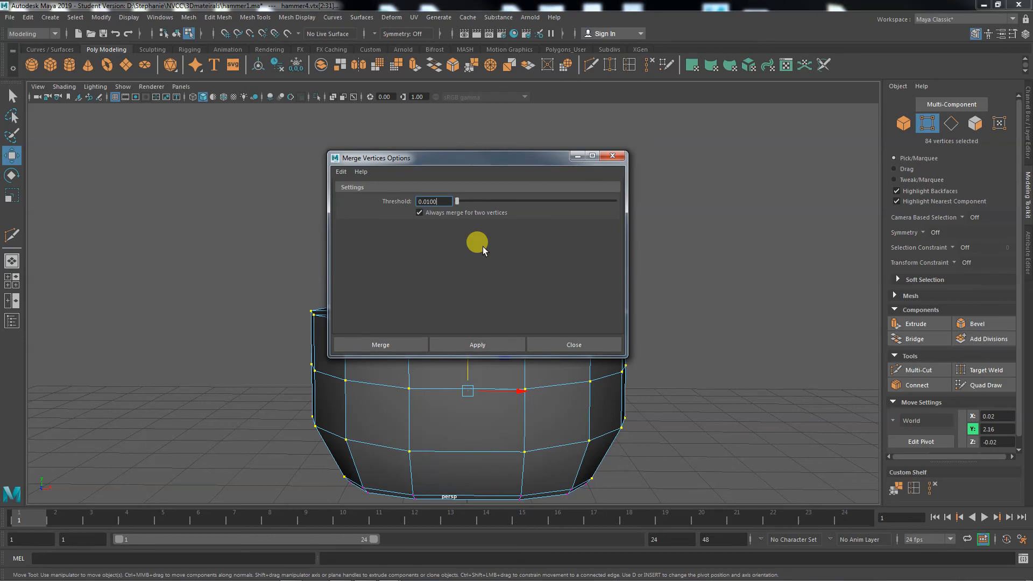
click(373, 340)
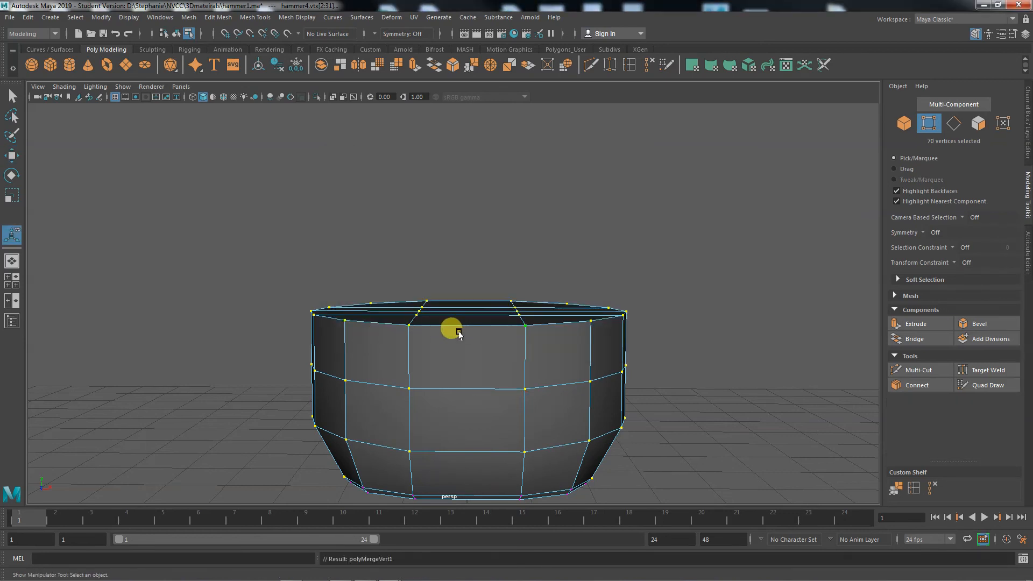
Try raising the two front rim vertices one after the other to test the merge, and undo these moves
click(511, 291)
click(407, 325)
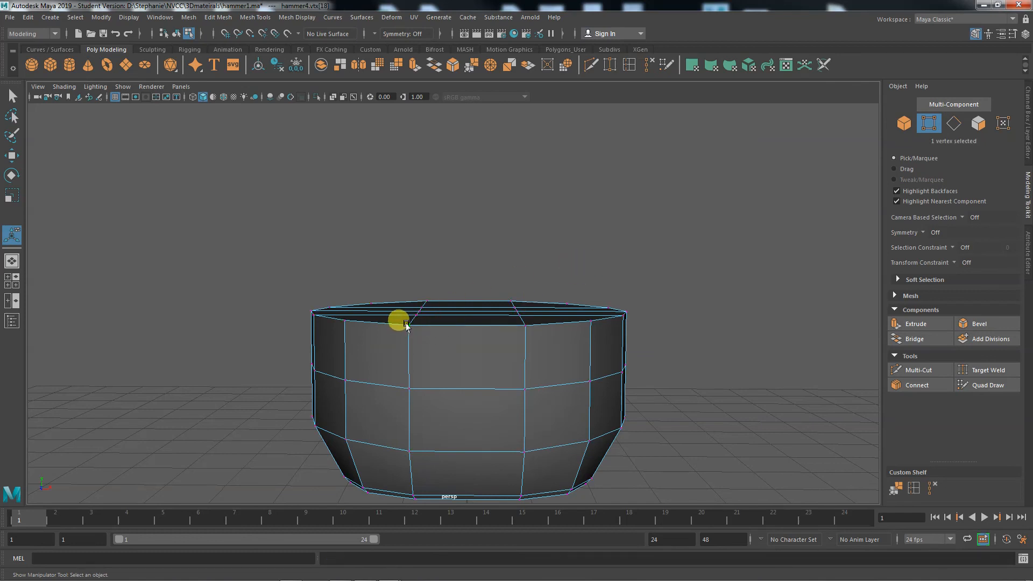
key(w)
drag(409, 274, 409, 265)
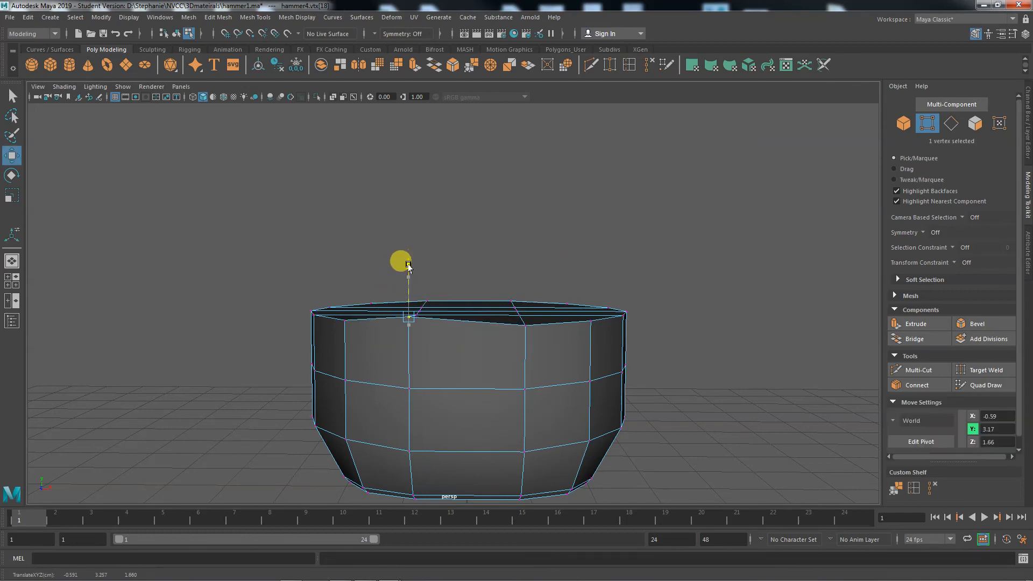
key(ctrl+z)
alt+drag(692, 325, 669, 352)
click(413, 372)
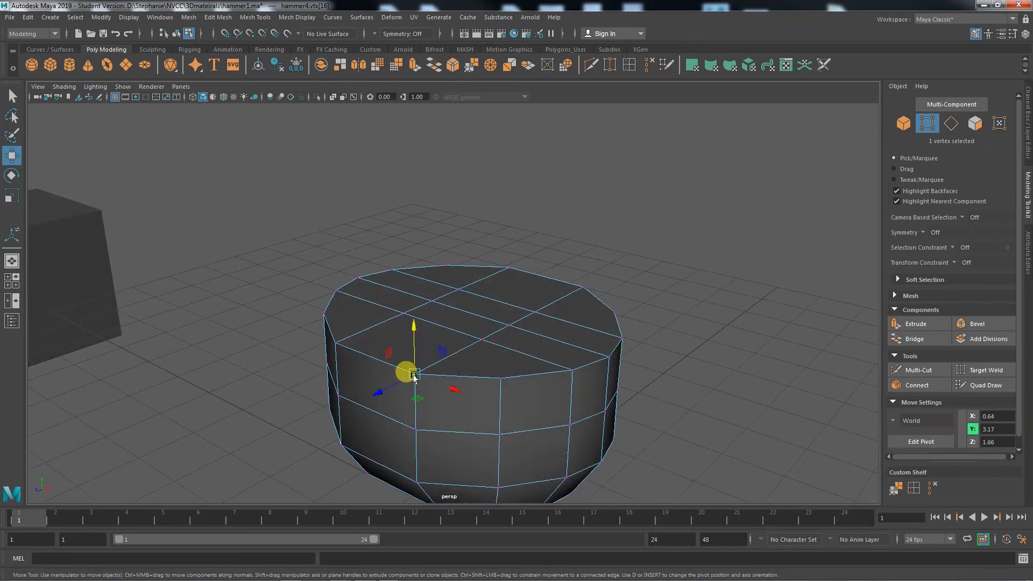
drag(411, 330, 445, 345)
key(ctrl+z)
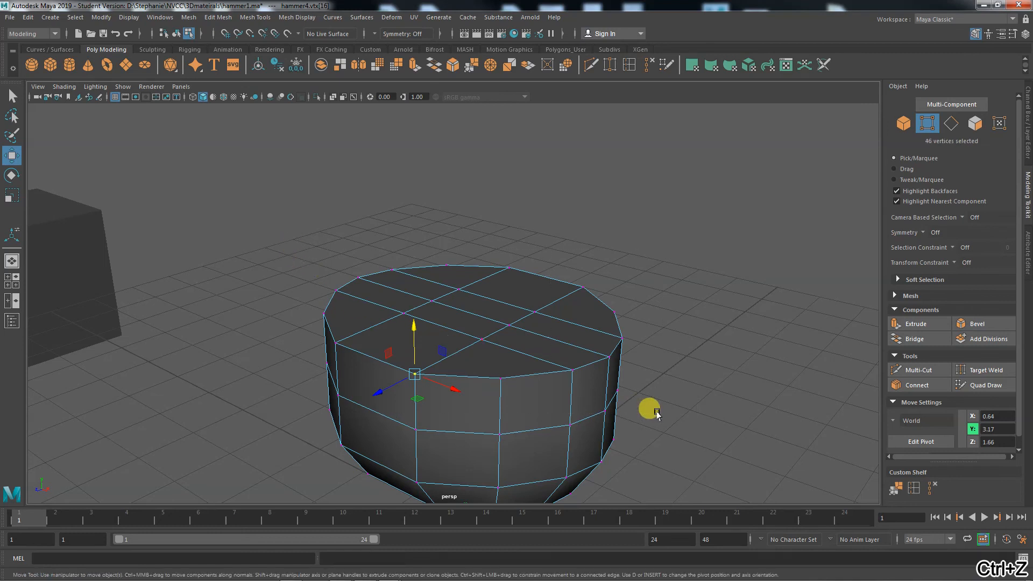
key(ctrl+z)
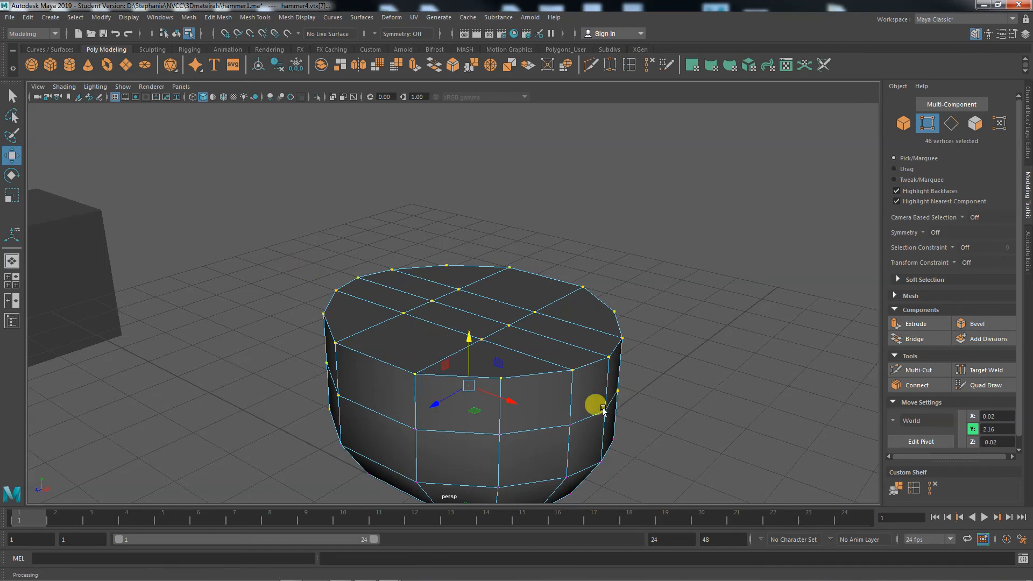
Switch to face selection and select all 12 faces of the handle's top cap
alt+drag(486, 418, 548, 381)
right_drag(548, 381, 547, 297)
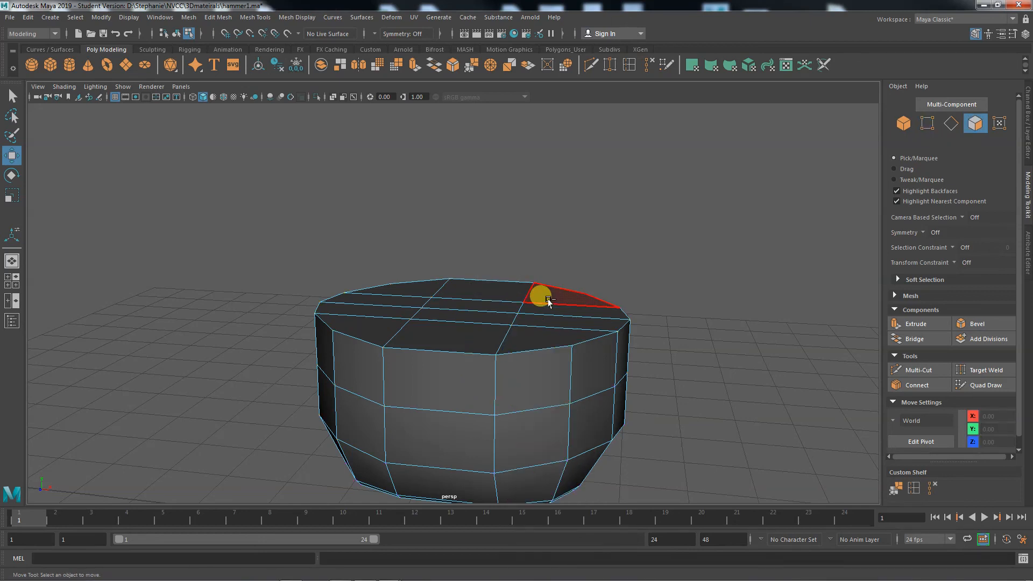
click(548, 301)
key(q)
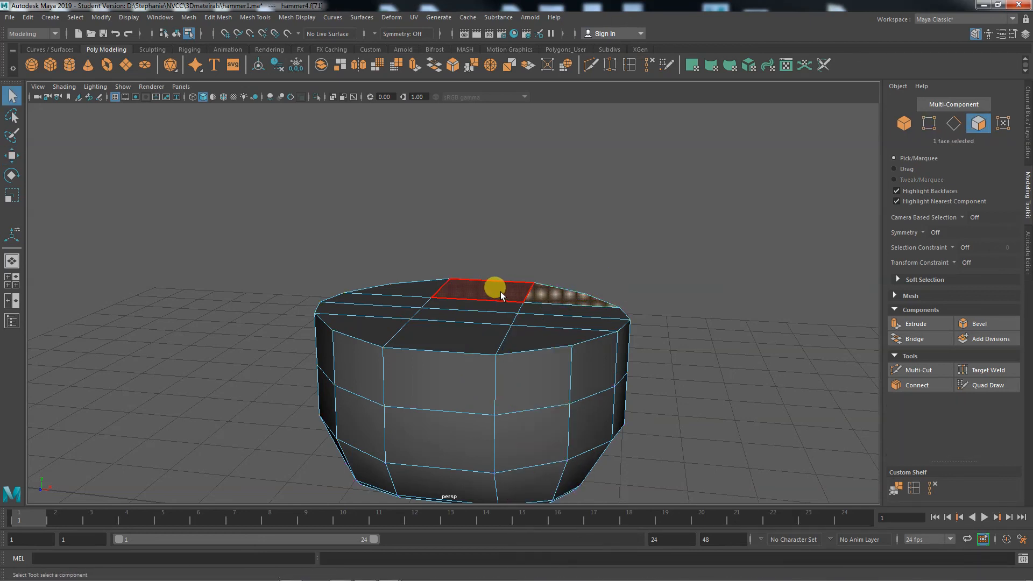
shift+click(441, 291)
shift+click(415, 289)
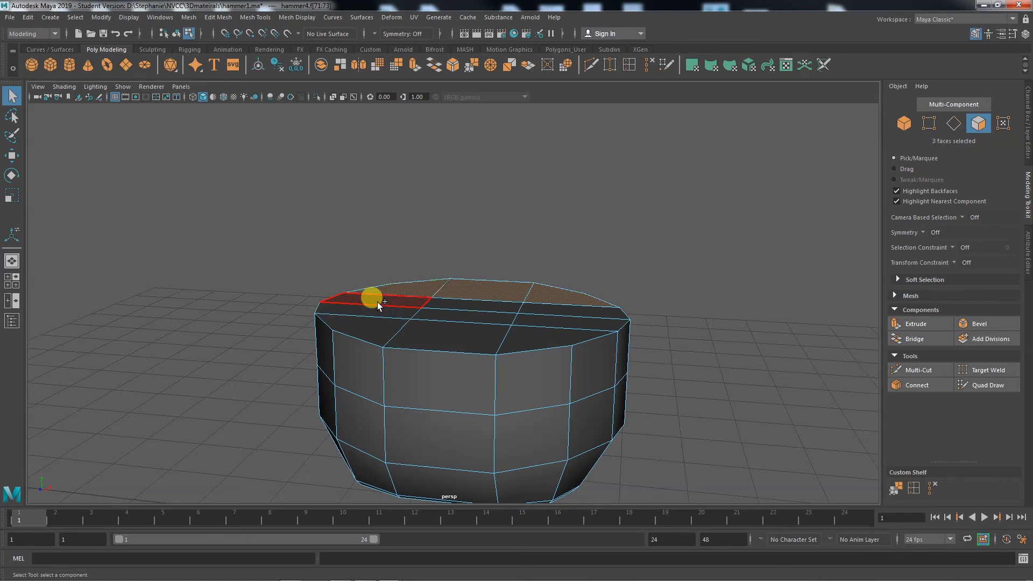
shift+click(376, 302)
shift+click(375, 311)
shift+click(374, 326)
shift+click(433, 340)
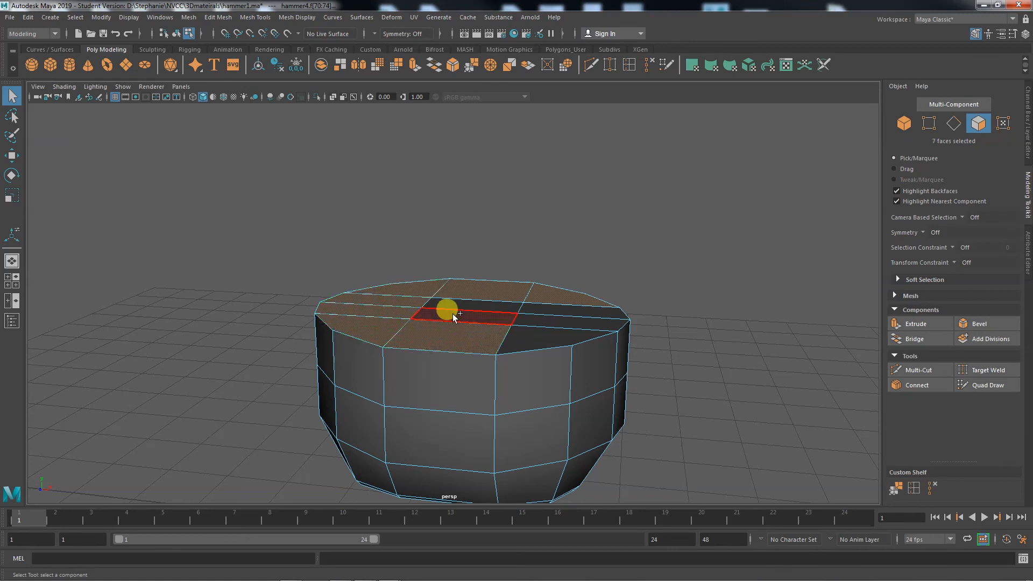
shift+click(547, 311)
shift+click(548, 333)
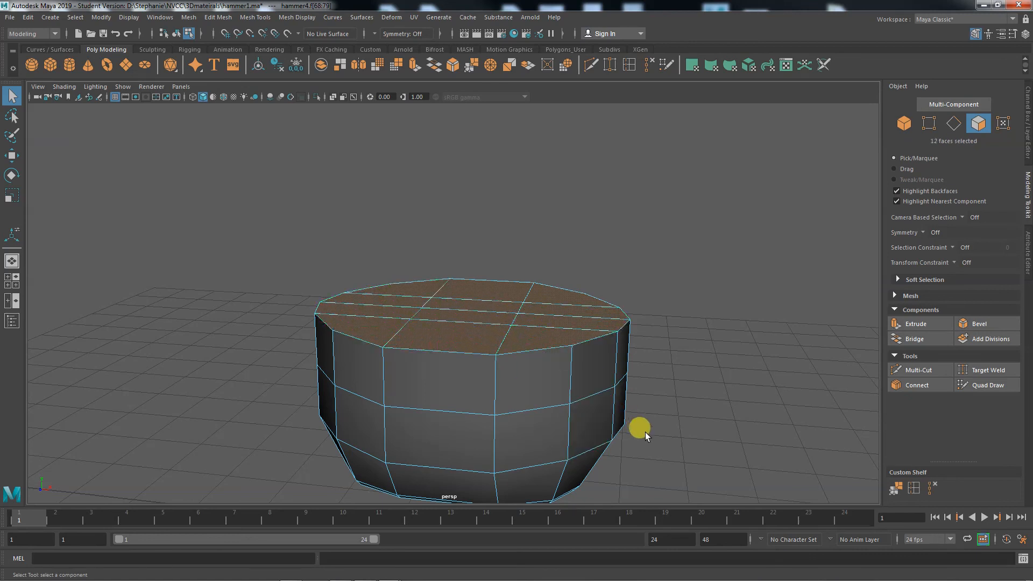
Extrude the top cap faces upward with a Local Translate Z of 0.792
mouse_move(644, 431)
alt+mouse_down()
mouse_move(654, 417)
mouse_move(657, 433)
alt+mouse_up()
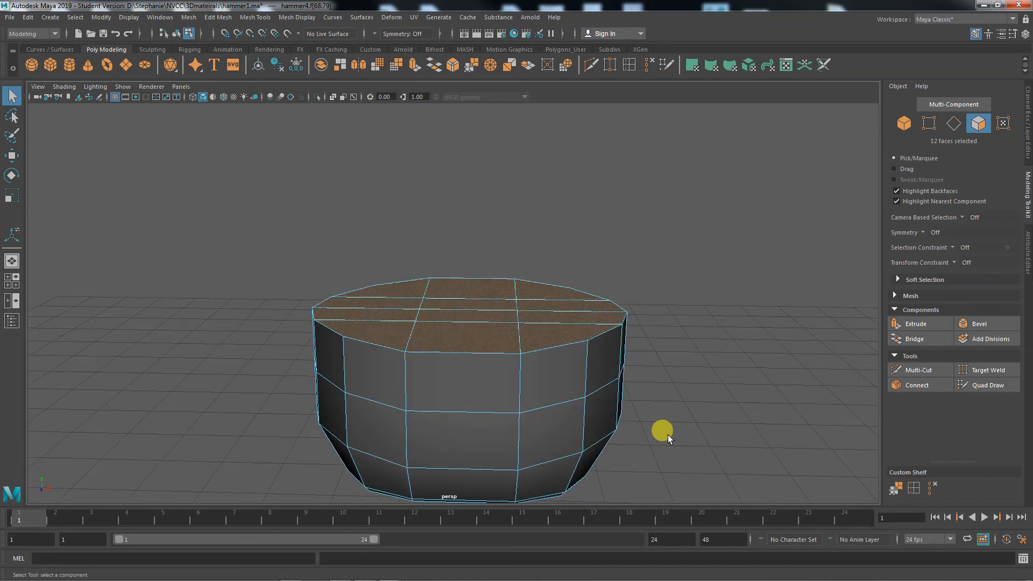
click(916, 324)
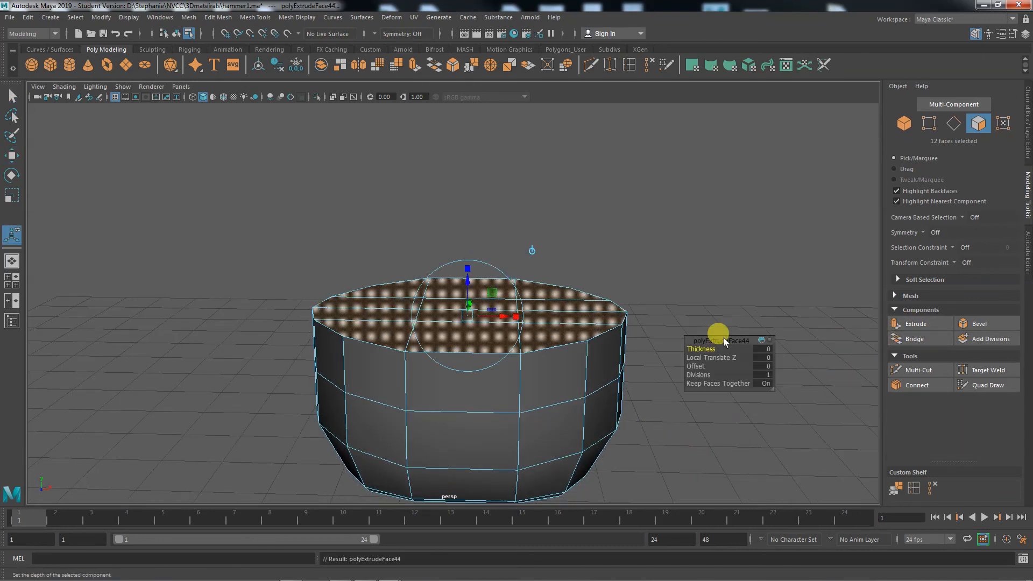
alt+drag(450, 279, 427, 316)
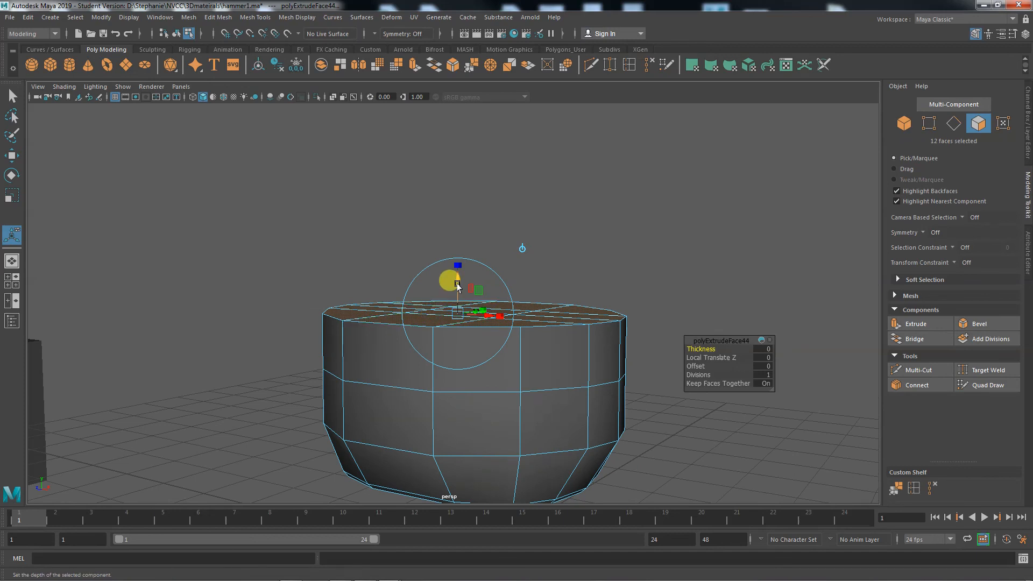
drag(457, 285, 449, 219)
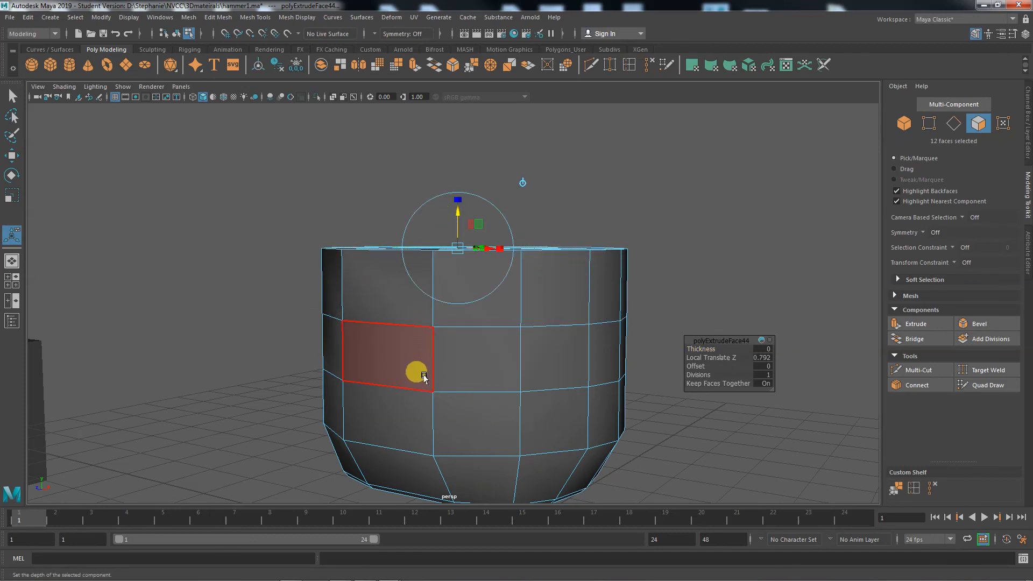
Scale the extruded cap faces inward along both horizontal axes so the handle tapers at its upper end
alt+drag(424, 377, 445, 408)
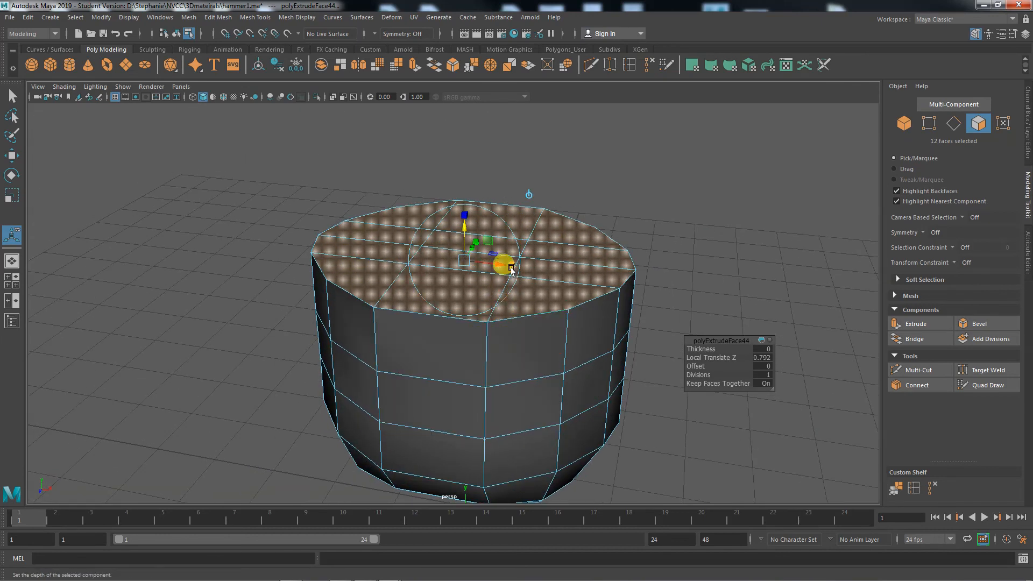
mouse_move(511, 269)
mouse_down()
mouse_move(492, 265)
mouse_move(500, 279)
mouse_up()
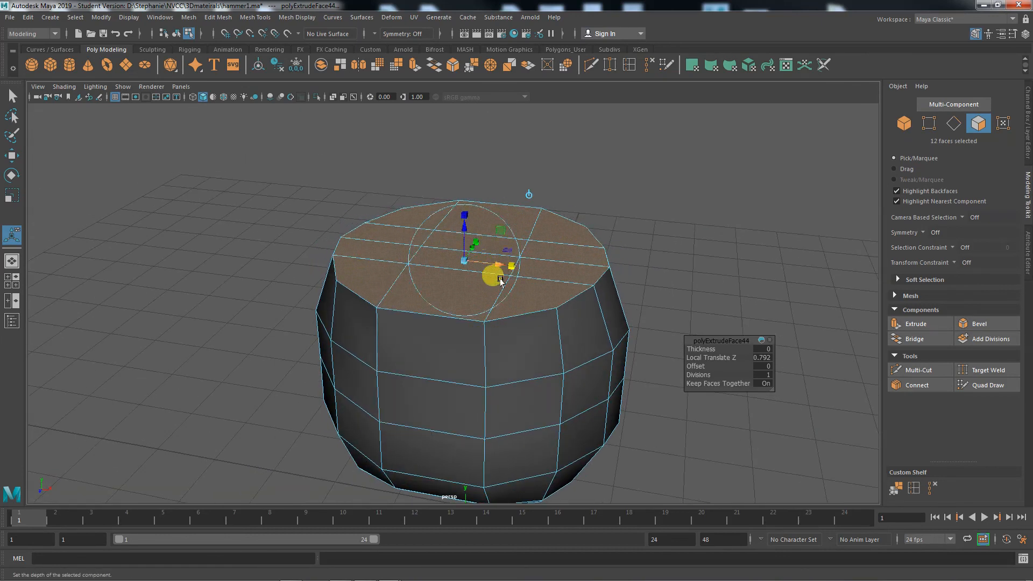
alt+drag(521, 332, 417, 334)
drag(480, 263, 456, 259)
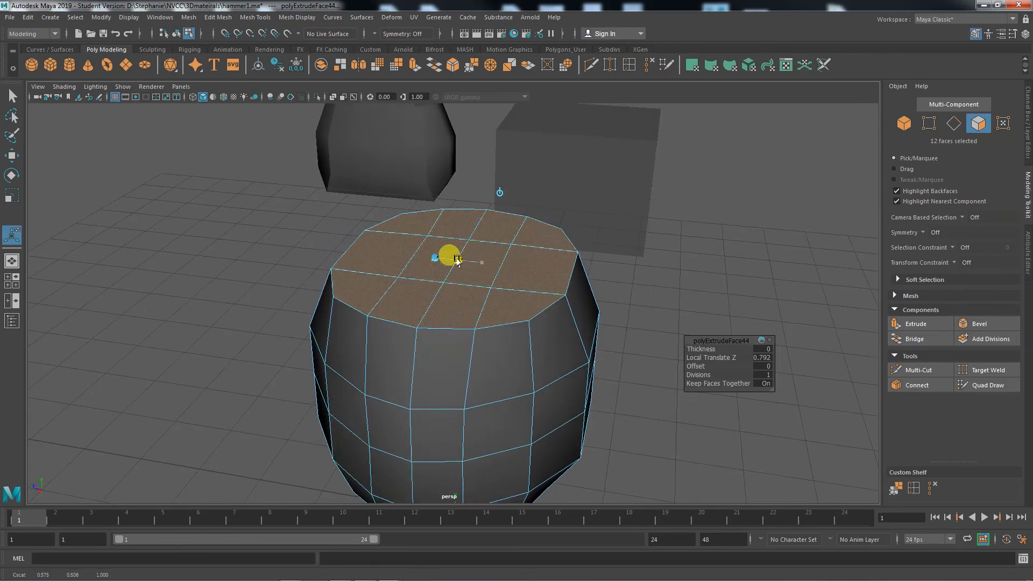
Scale the selected top cap faces slightly further inward along X and then along Z
alt+drag(403, 389, 445, 422)
key(e)
key(r)
drag(506, 288, 502, 286)
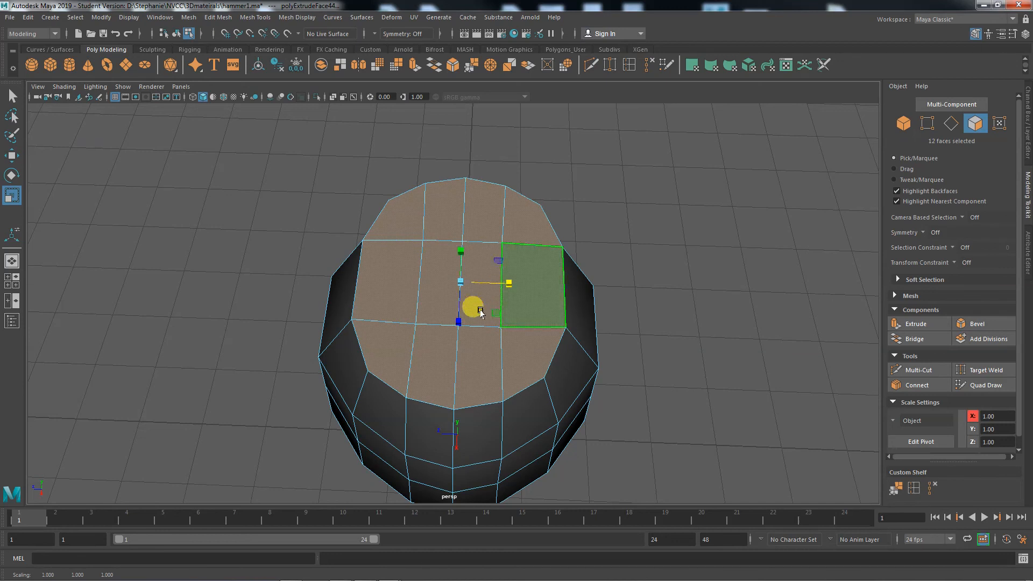
drag(454, 323, 459, 319)
alt+drag(578, 414, 588, 318)
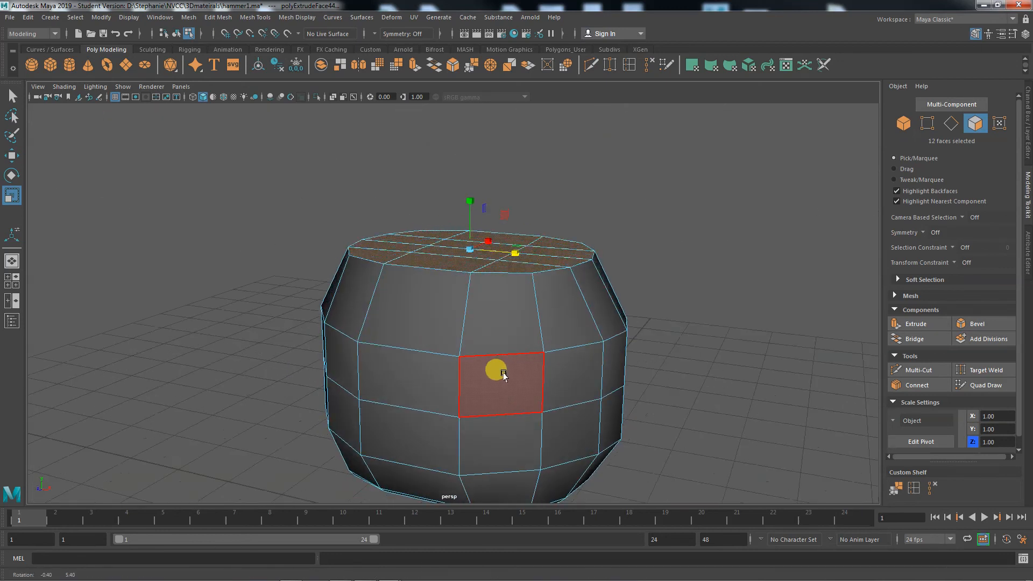
Extrude the 12 top cap faces upward with a Local Translate Z of 3.432 to form the lower handle shaft
alt+drag(496, 370, 515, 402)
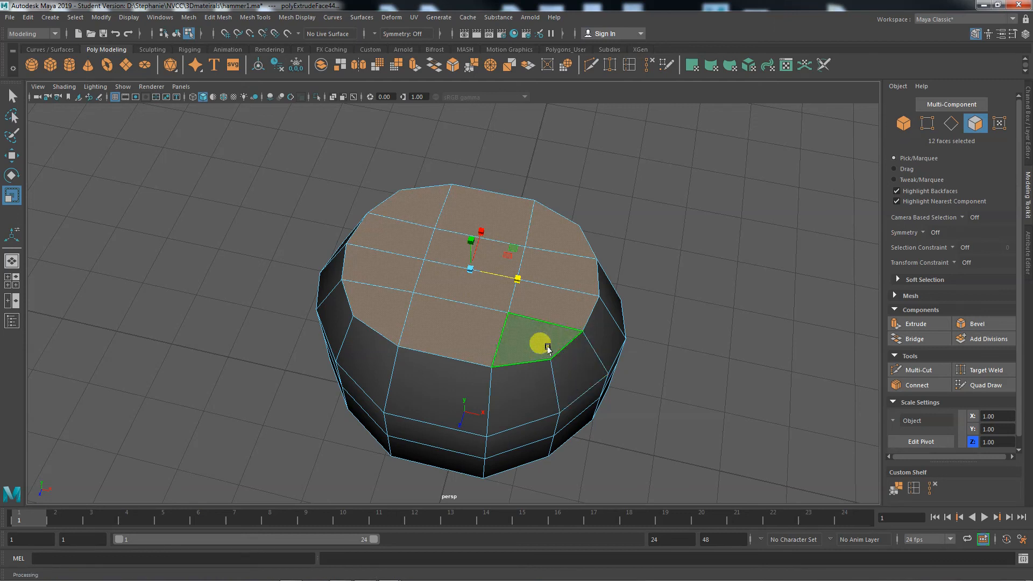
alt+drag(570, 422, 602, 380)
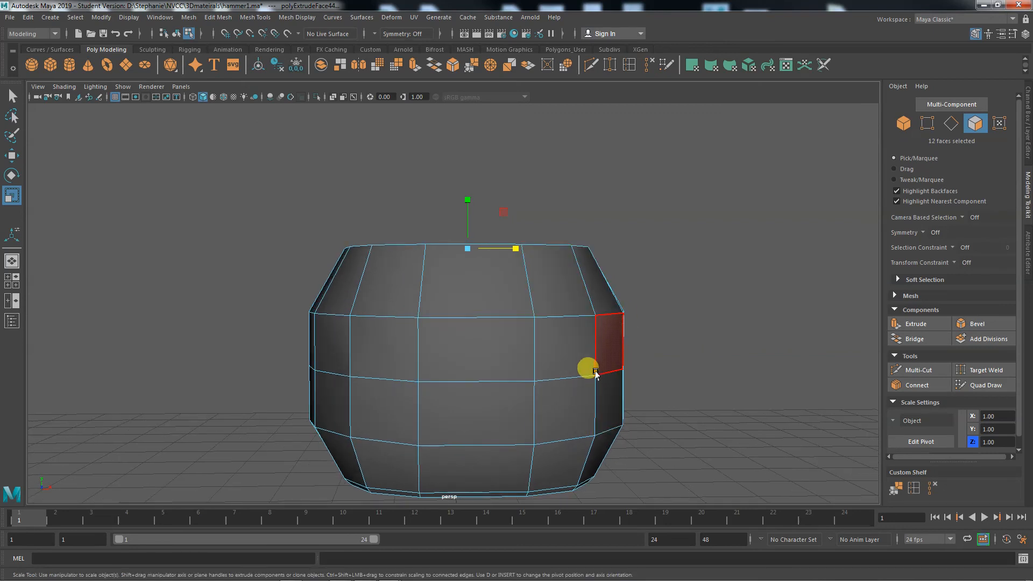
click(925, 330)
drag(469, 218, 478, 110)
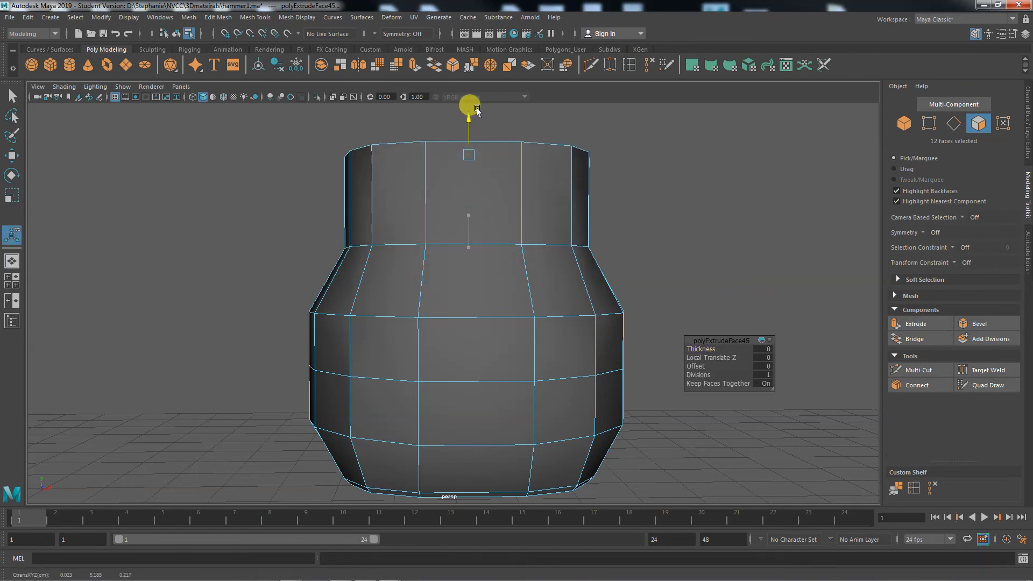
alt+middle_drag(623, 254, 618, 418)
alt+right_drag(619, 417, 660, 401)
alt+drag(660, 401, 194, 399)
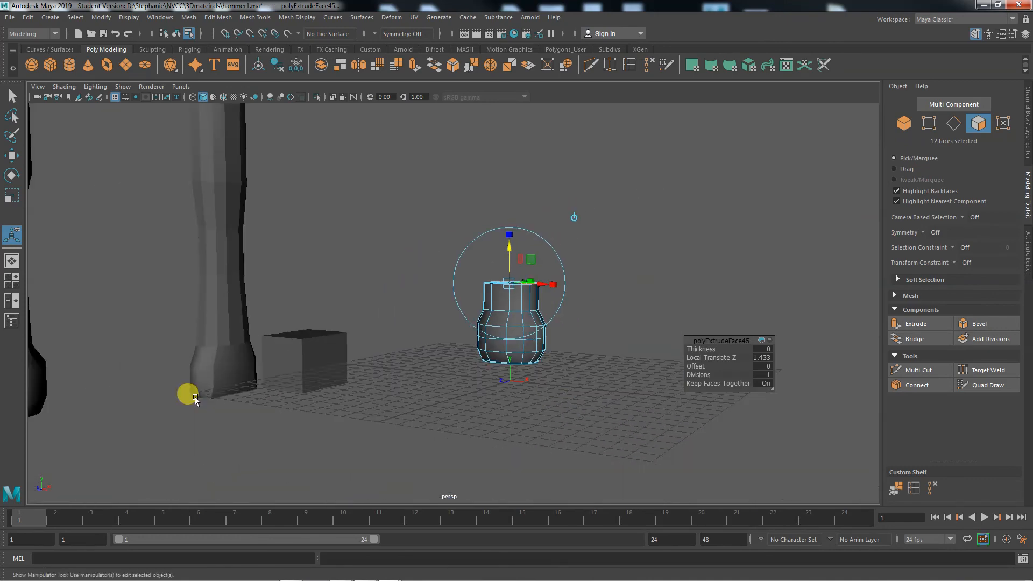
alt+right_drag(195, 399, 569, 258)
drag(560, 224, 565, 150)
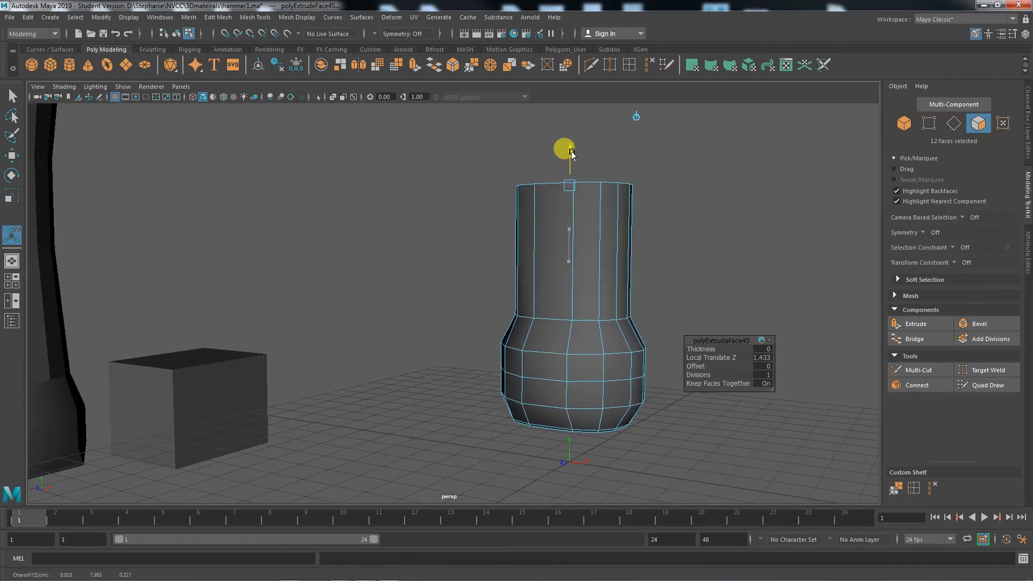
Scale the shaft's top faces inward along both horizontal axes so the shaft narrows slightly, then compare it with the reference handles
alt+drag(450, 306, 460, 354)
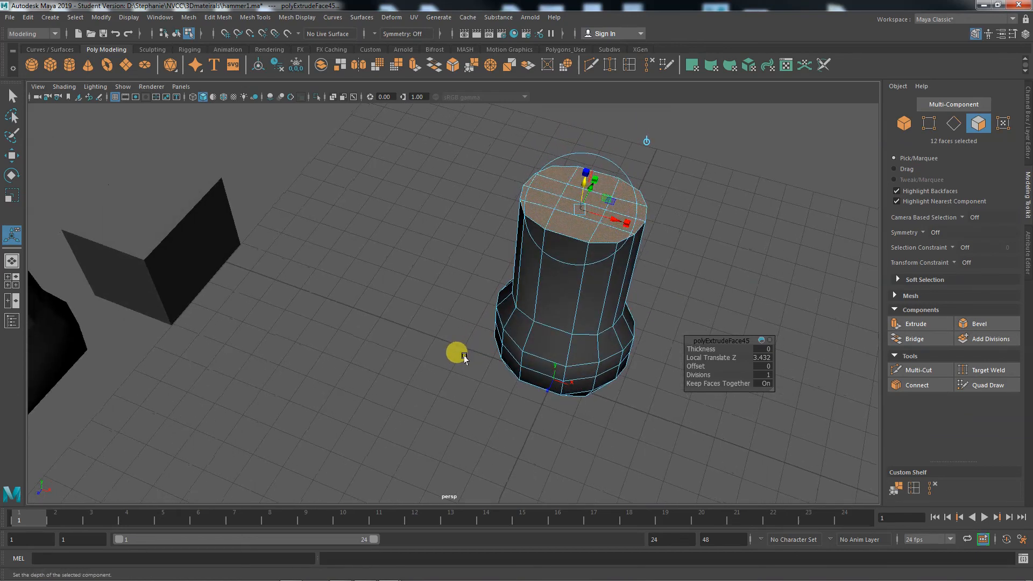
key(r)
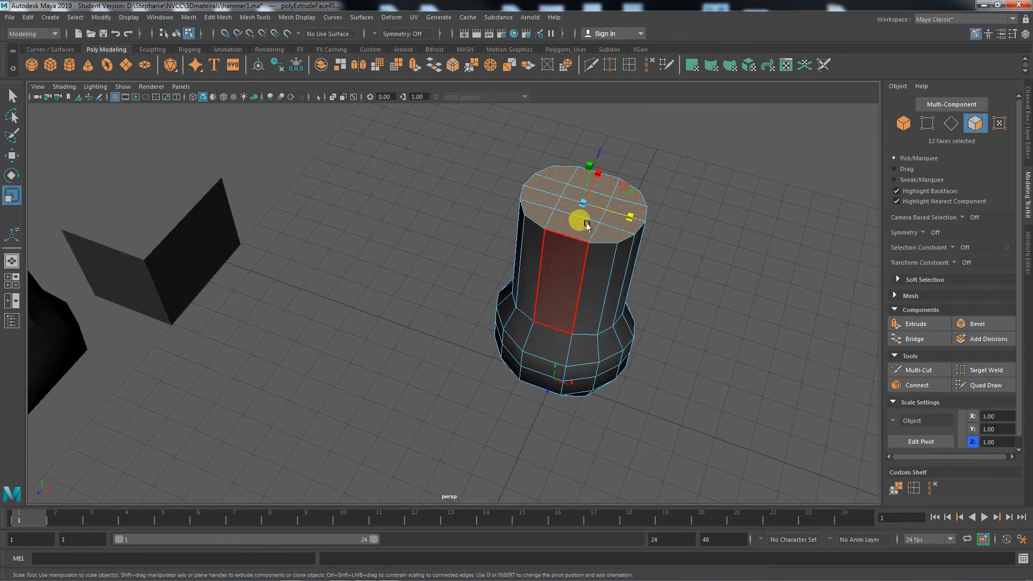
click(597, 174)
drag(627, 218, 622, 216)
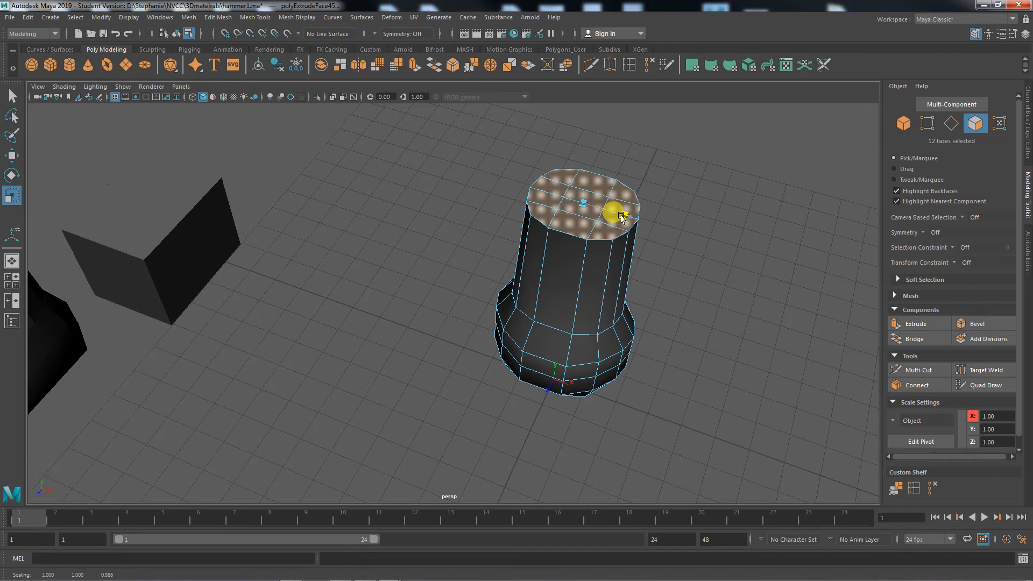
alt+drag(496, 438, 510, 407)
alt+right_drag(510, 408, 282, 405)
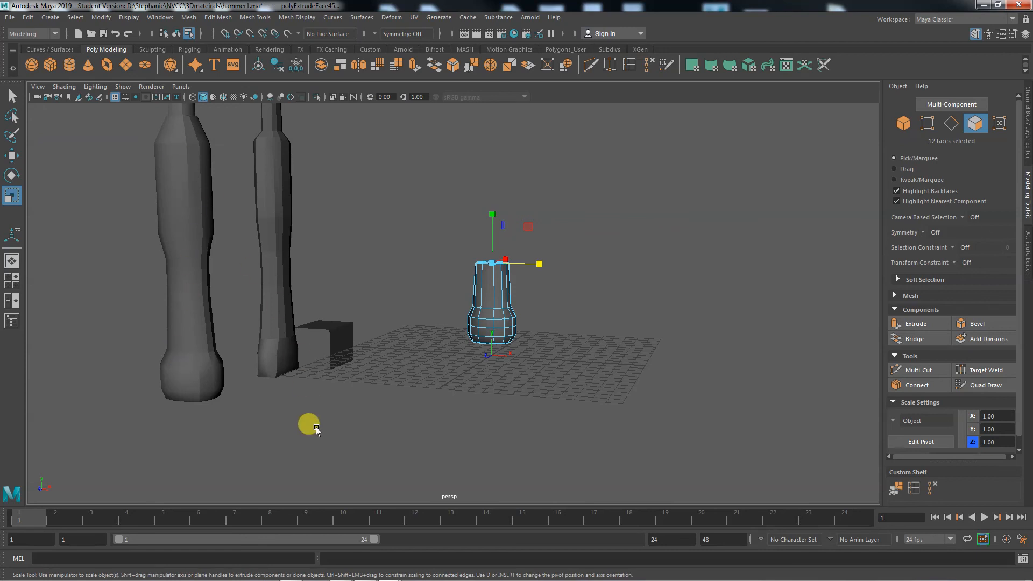
Select the 14-edge loop where the shaft meets the bulbous base and scale it horizontally to about 0.95
key(w)
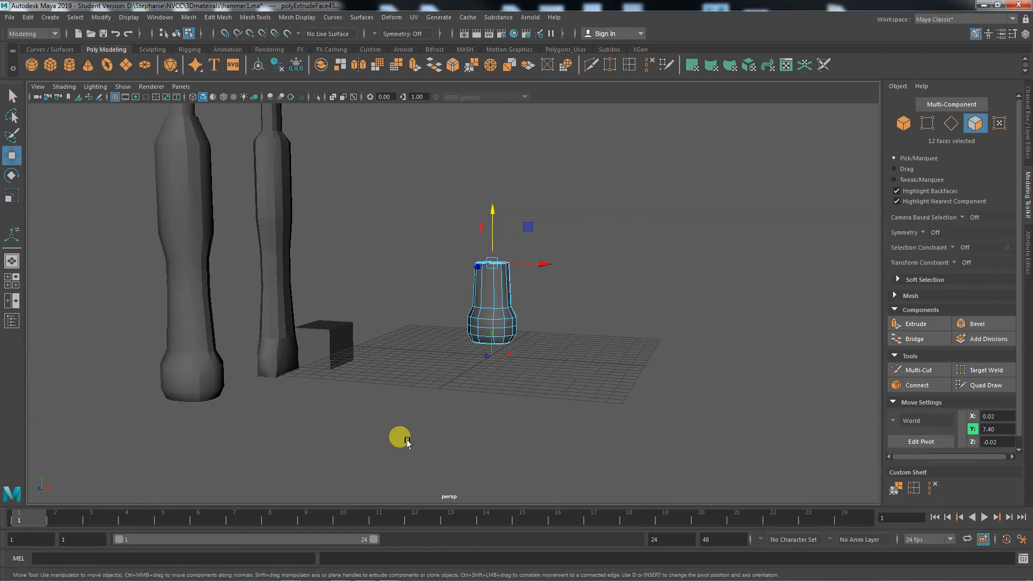
key(f)
right_drag(535, 263, 532, 254)
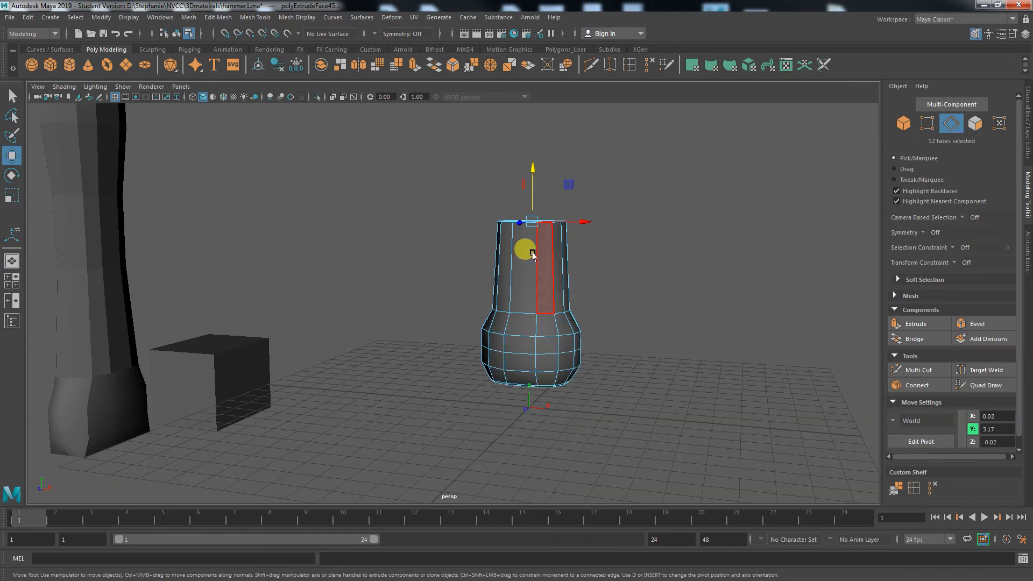
double_click(511, 307)
alt+drag(595, 376, 536, 393)
key(e)
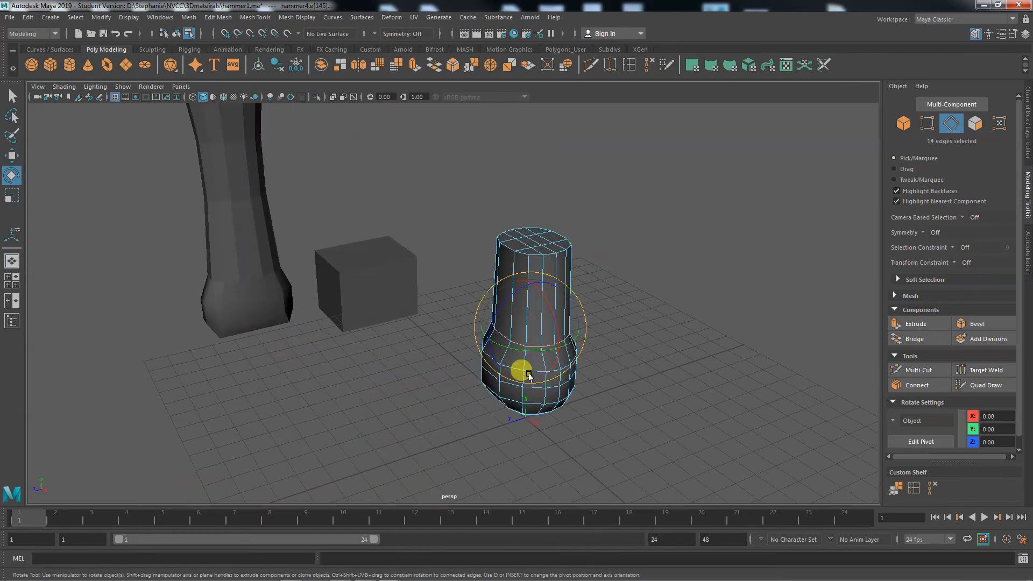
key(r)
drag(527, 334, 526, 333)
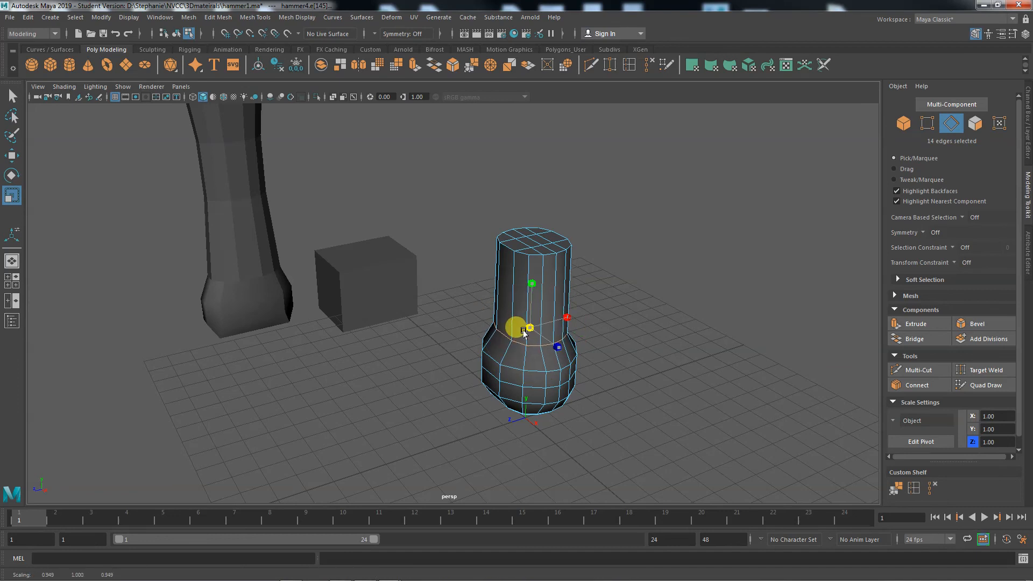
click(508, 249)
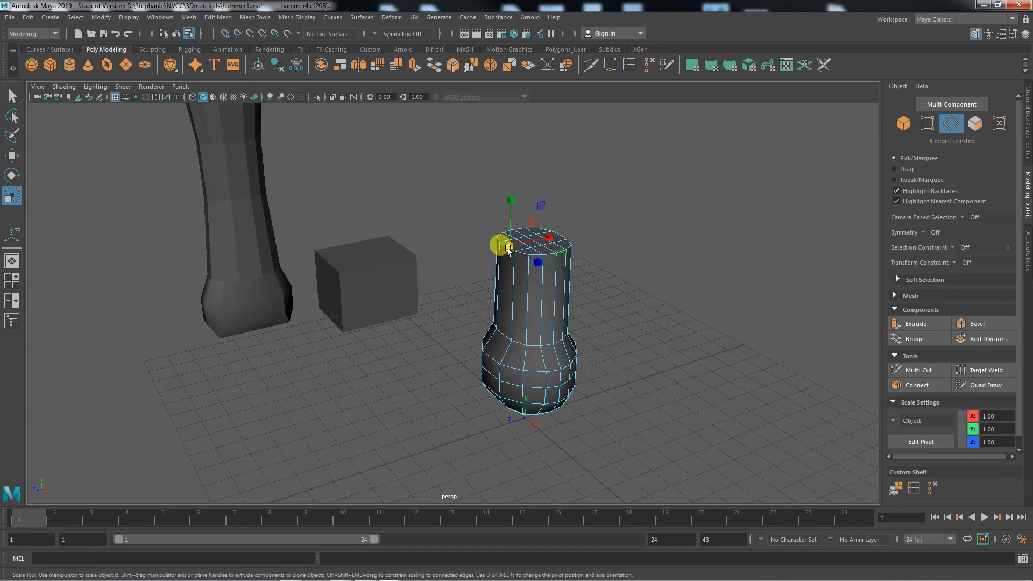
alt+drag(535, 376, 618, 341)
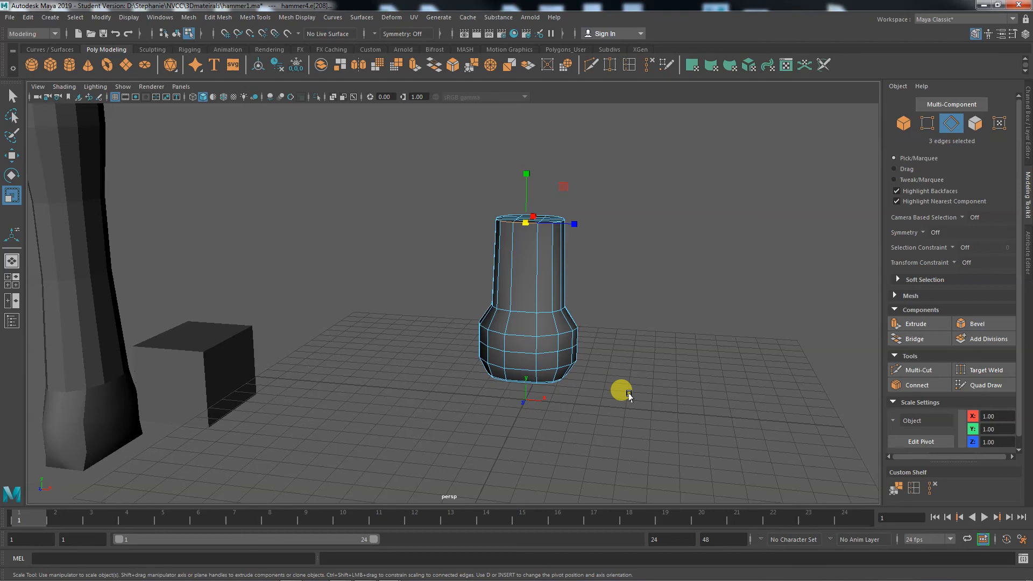
alt+drag(628, 395, 639, 397)
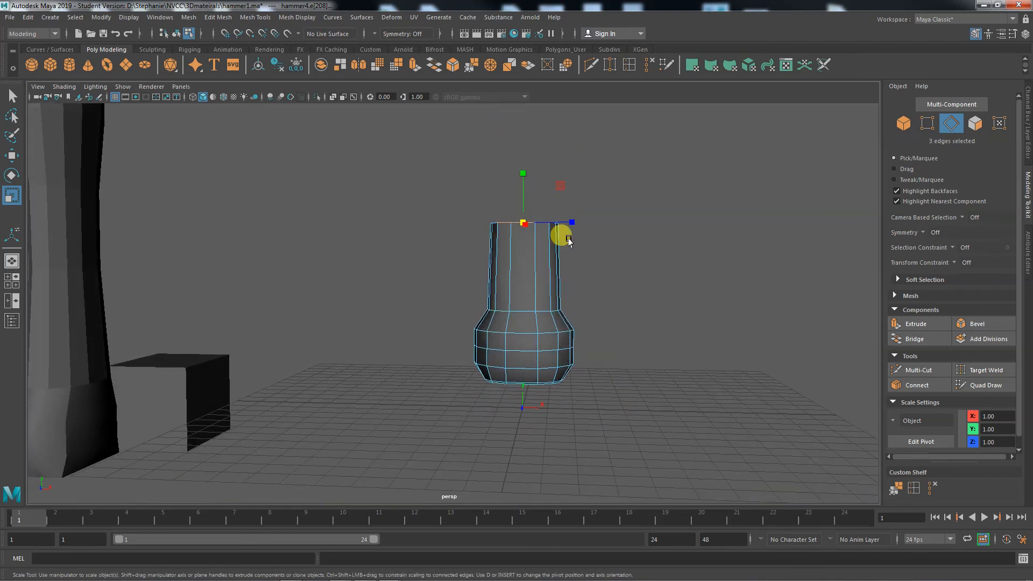
alt+drag(557, 404, 350, 471)
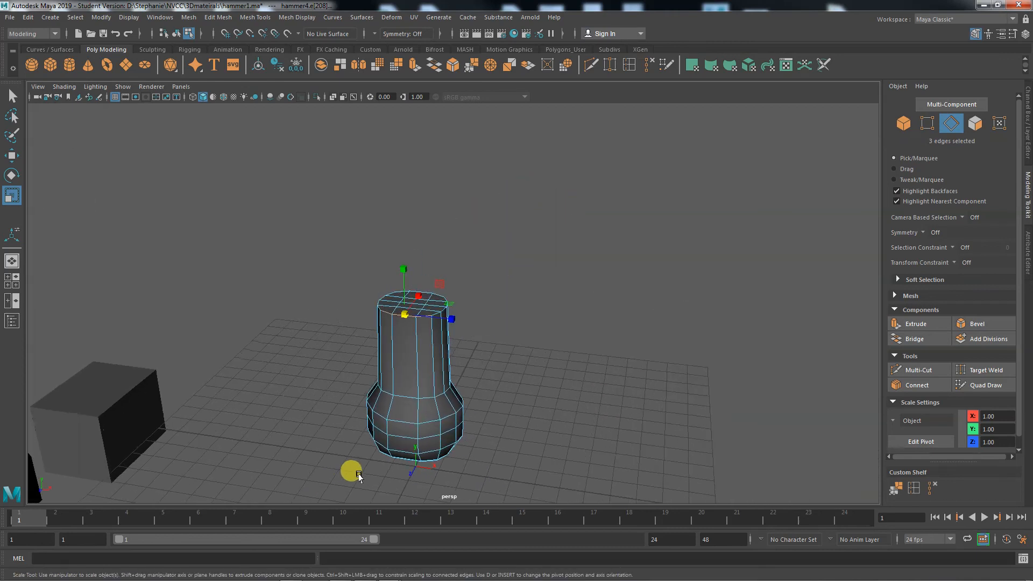
Switch to face selection, select all 12 faces of the shaft's top cap and activate the Move tool
key(q)
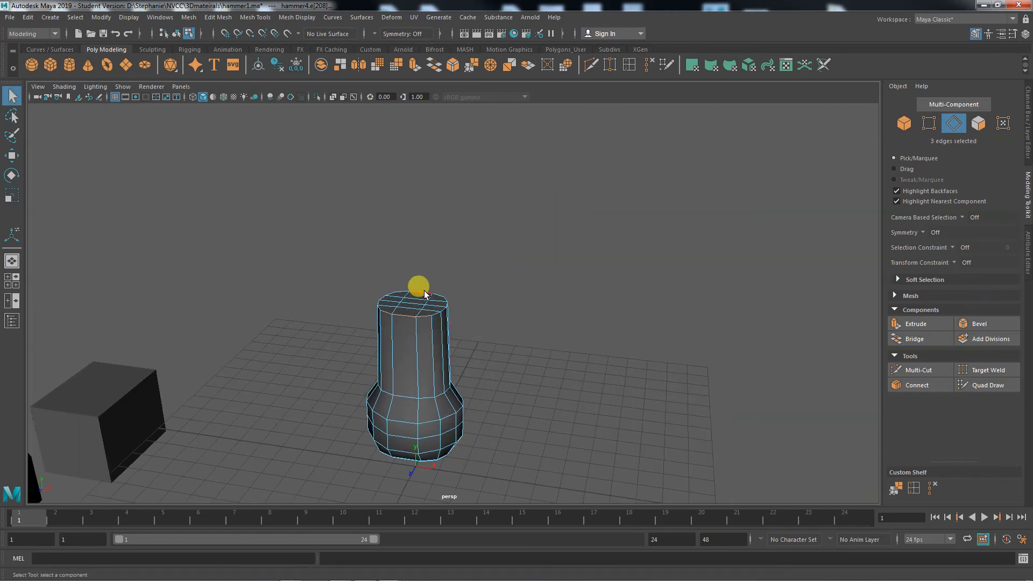
right_drag(421, 299, 565, 396)
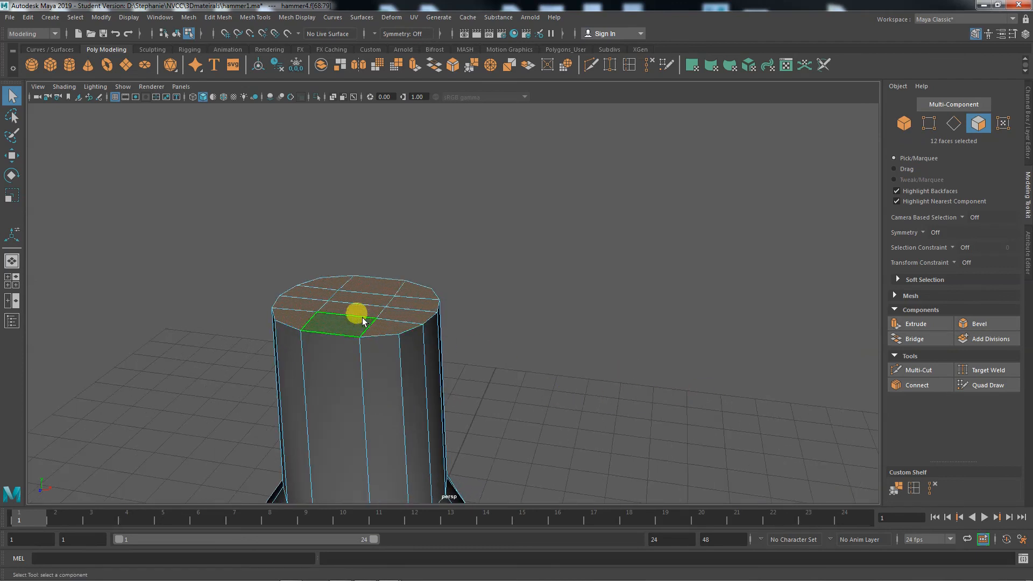
key(w)
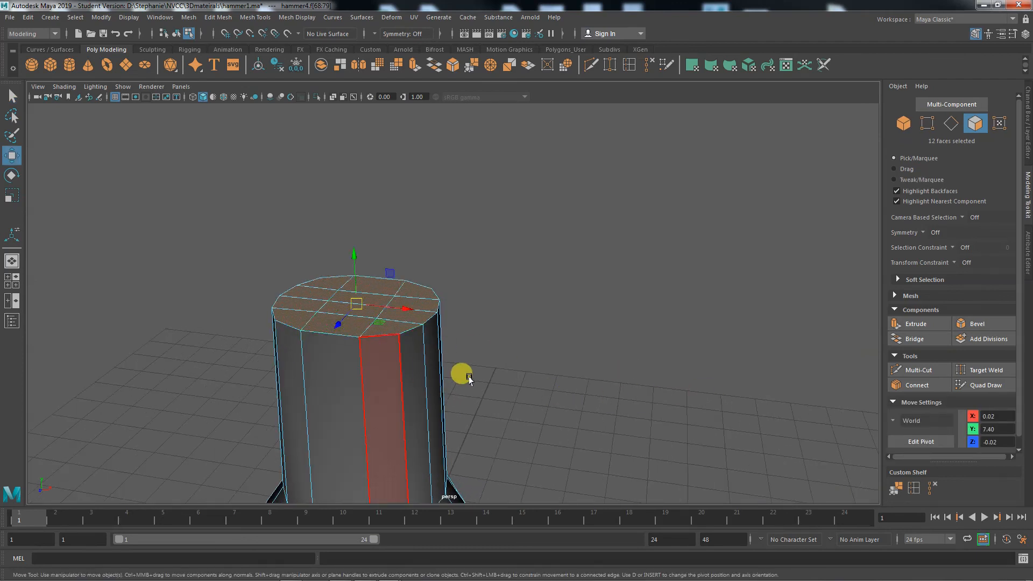
Extrude the shaft's top cap faces upward with a Local Translate Z of 3.304
alt+middle_drag(461, 369, 521, 410)
click(918, 323)
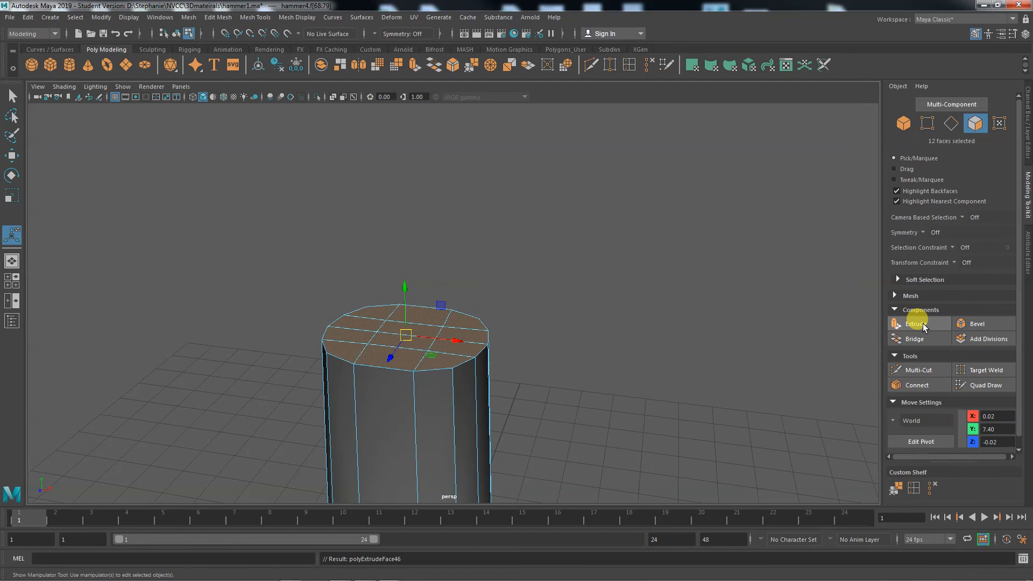
drag(406, 299, 474, 218)
alt+middle_drag(545, 285, 558, 420)
alt+right_drag(558, 420, 419, 340)
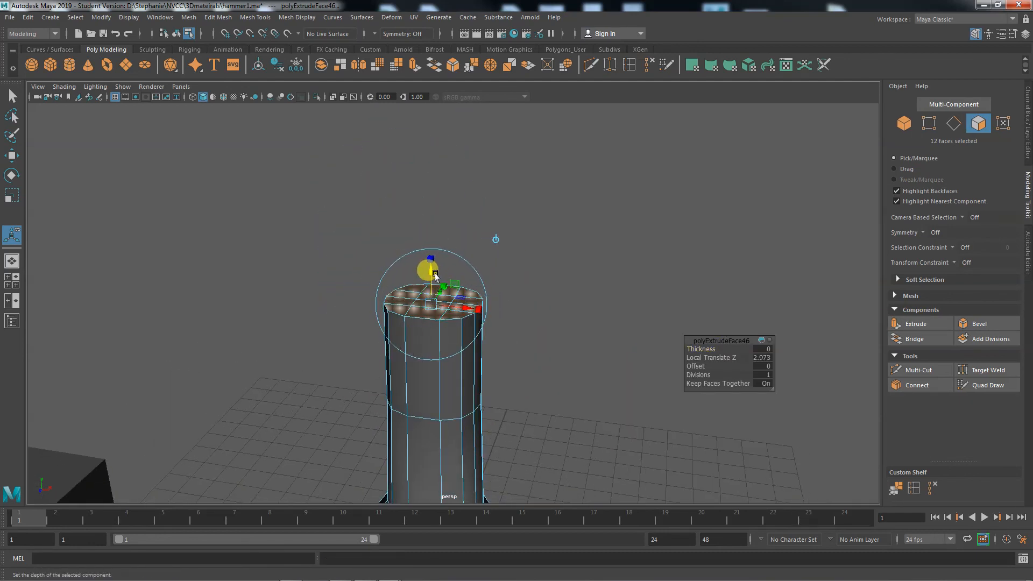
mouse_move(435, 276)
mouse_down()
mouse_move(426, 262)
mouse_move(429, 275)
mouse_up()
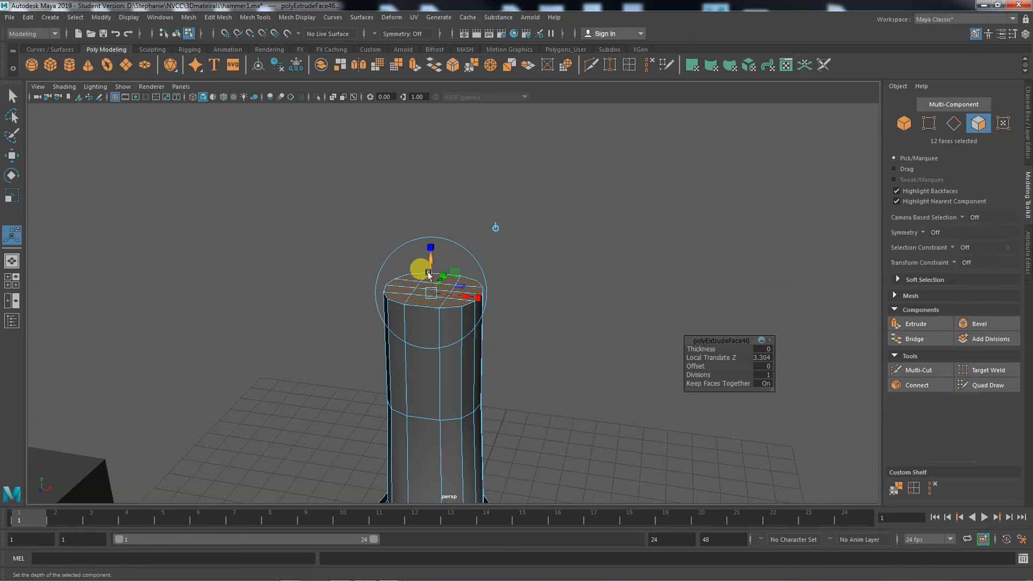
Delete the top cap faces and extrude the shaft's open 14-edge border loop upward
key(w)
key(Delete)
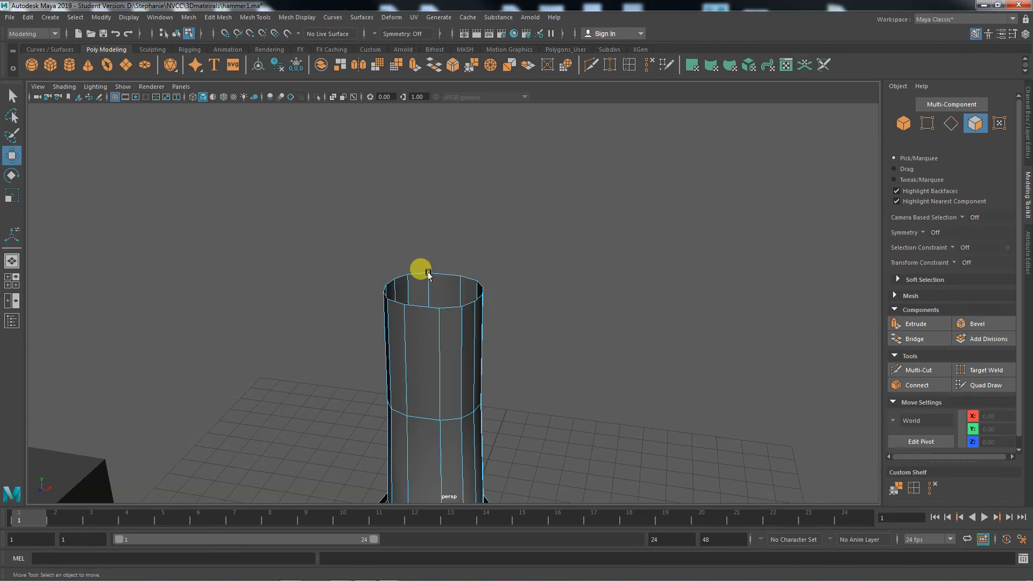
right_drag(438, 273, 438, 240)
double_click(441, 275)
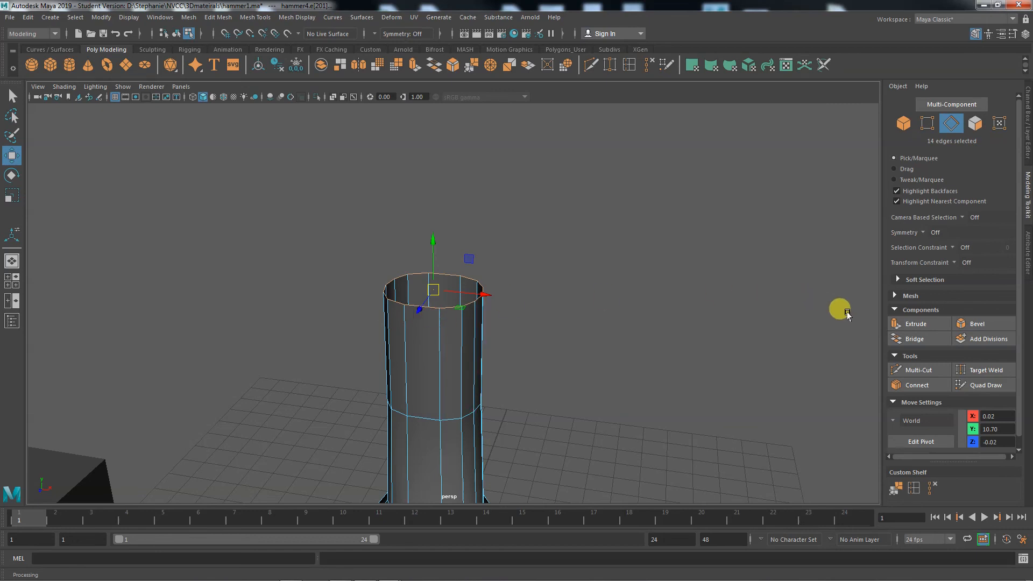
click(896, 323)
drag(479, 264, 472, 201)
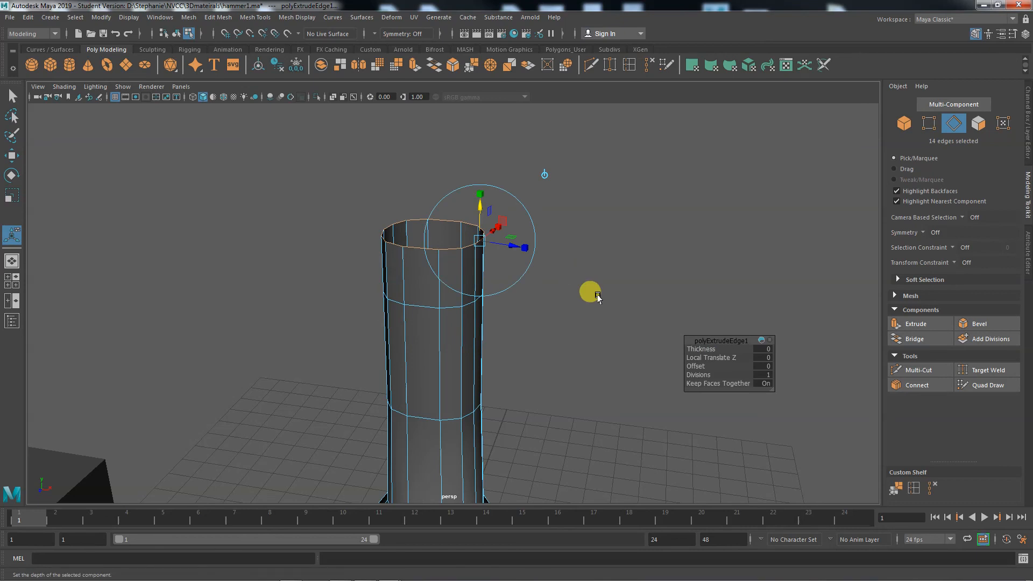
Undo the border edge extrusion and the cap face deletion, and return to the Move tool
key(ctrl+z)
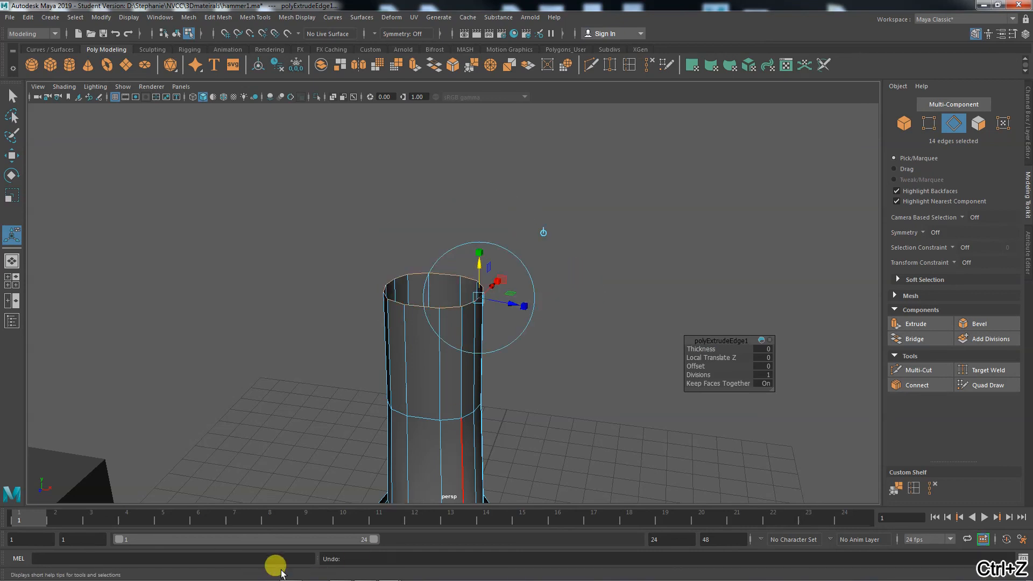
key(ctrl+z)
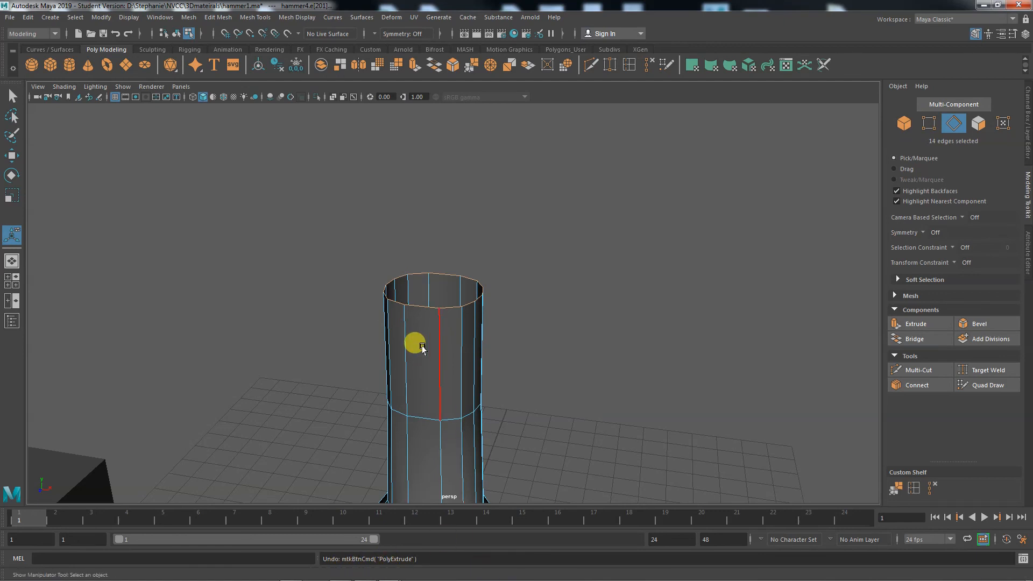
key(ctrl+z)
key(ctrl+z)
key(ctrl+z)
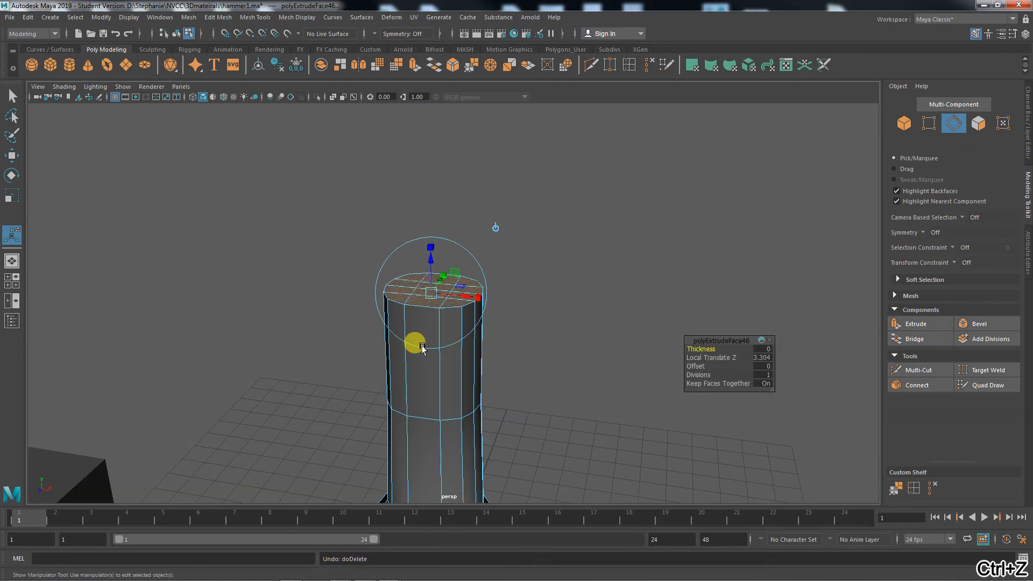
click(12, 154)
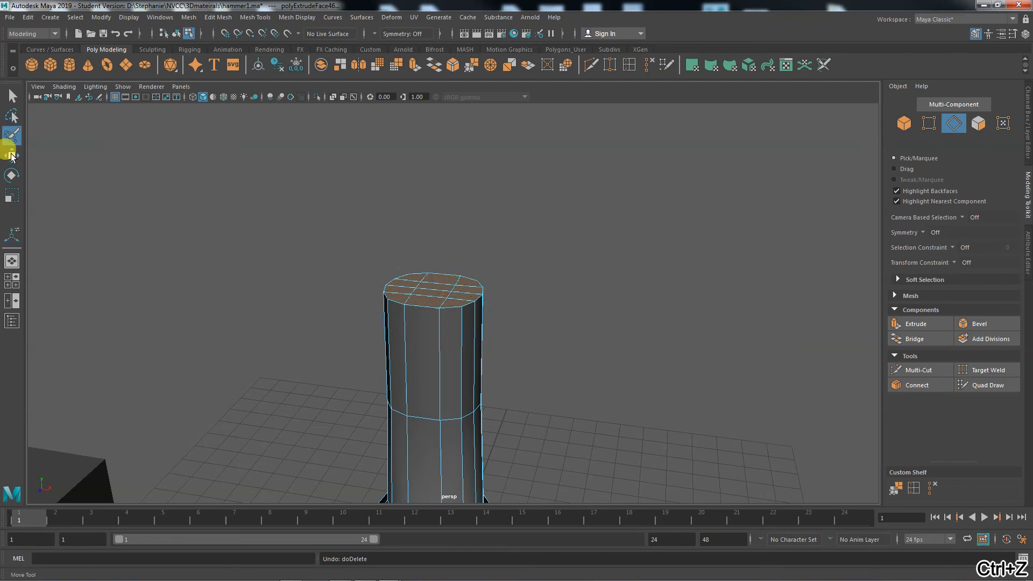
click(463, 318)
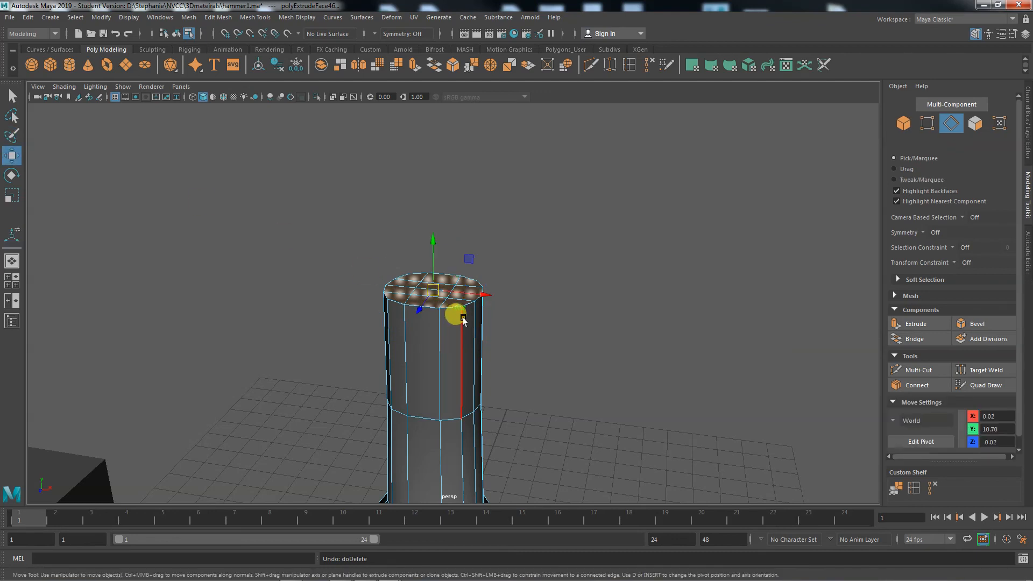